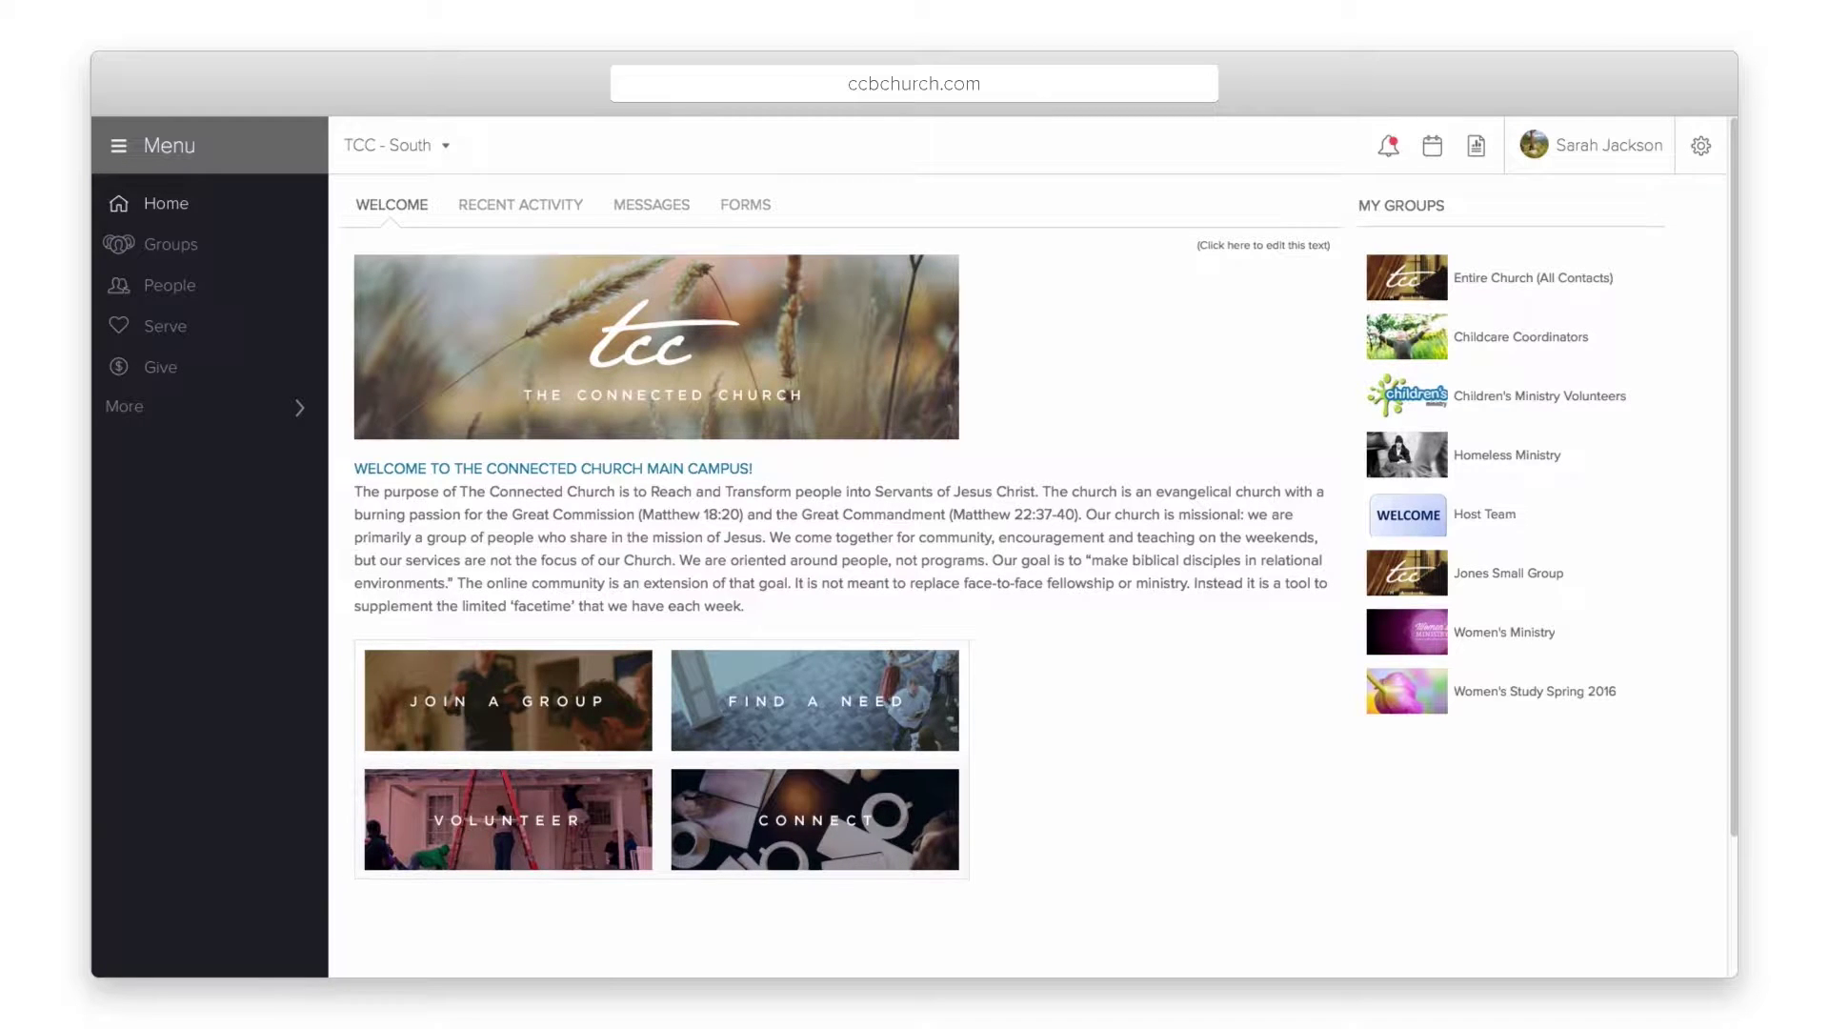
# Open Rooms & Resources, look over the Resources and Room Availability tabs, then return to Rooms.
pyautogui.click(177, 410)
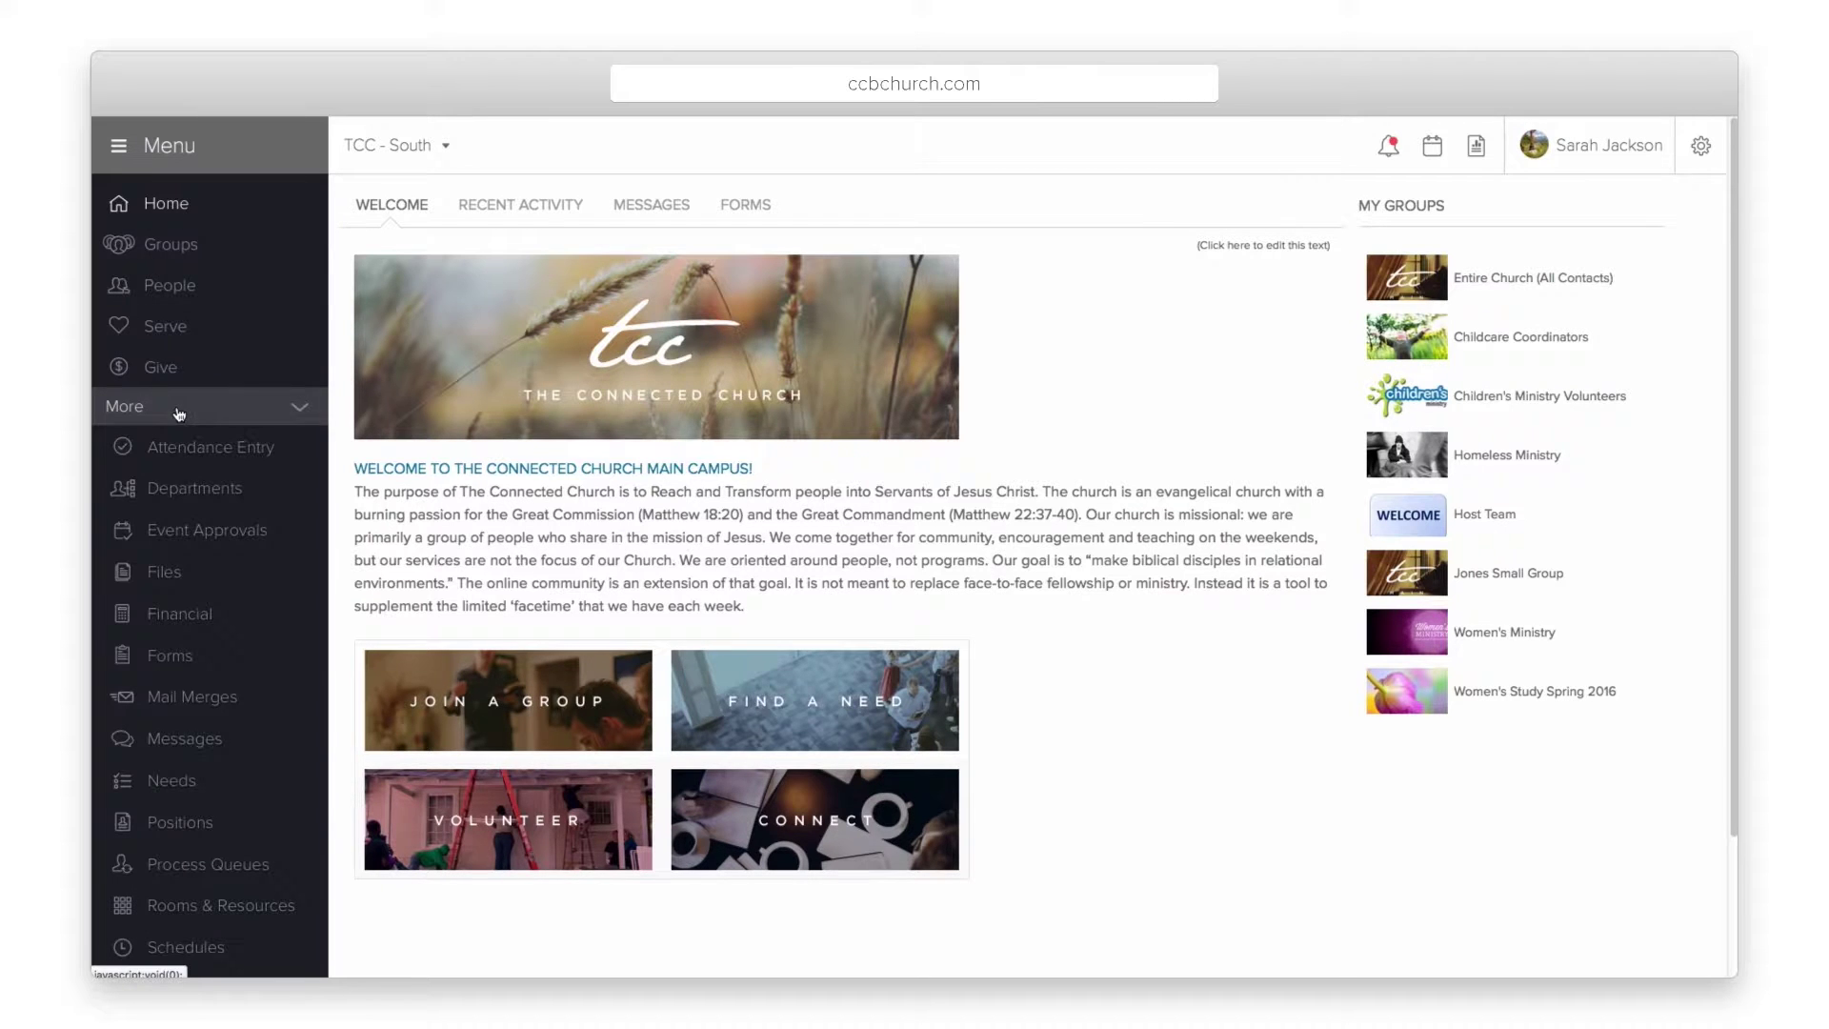
pyautogui.click(220, 907)
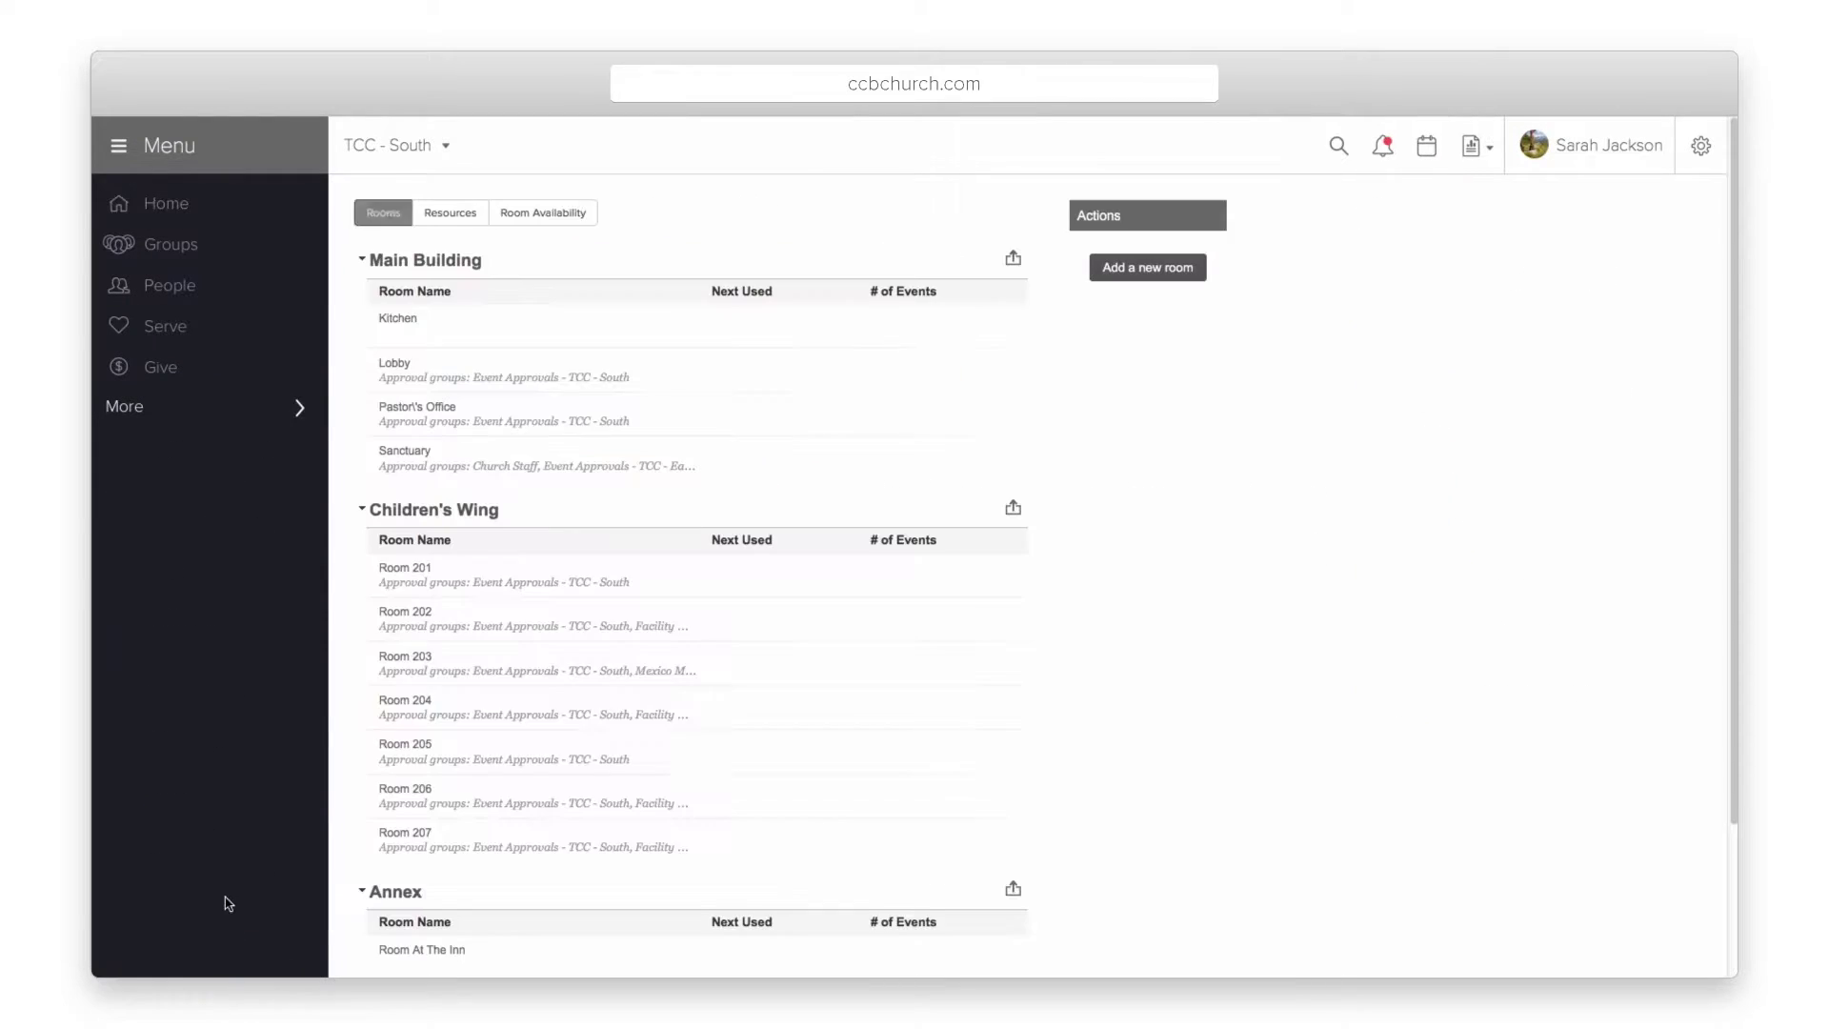
pyautogui.click(446, 216)
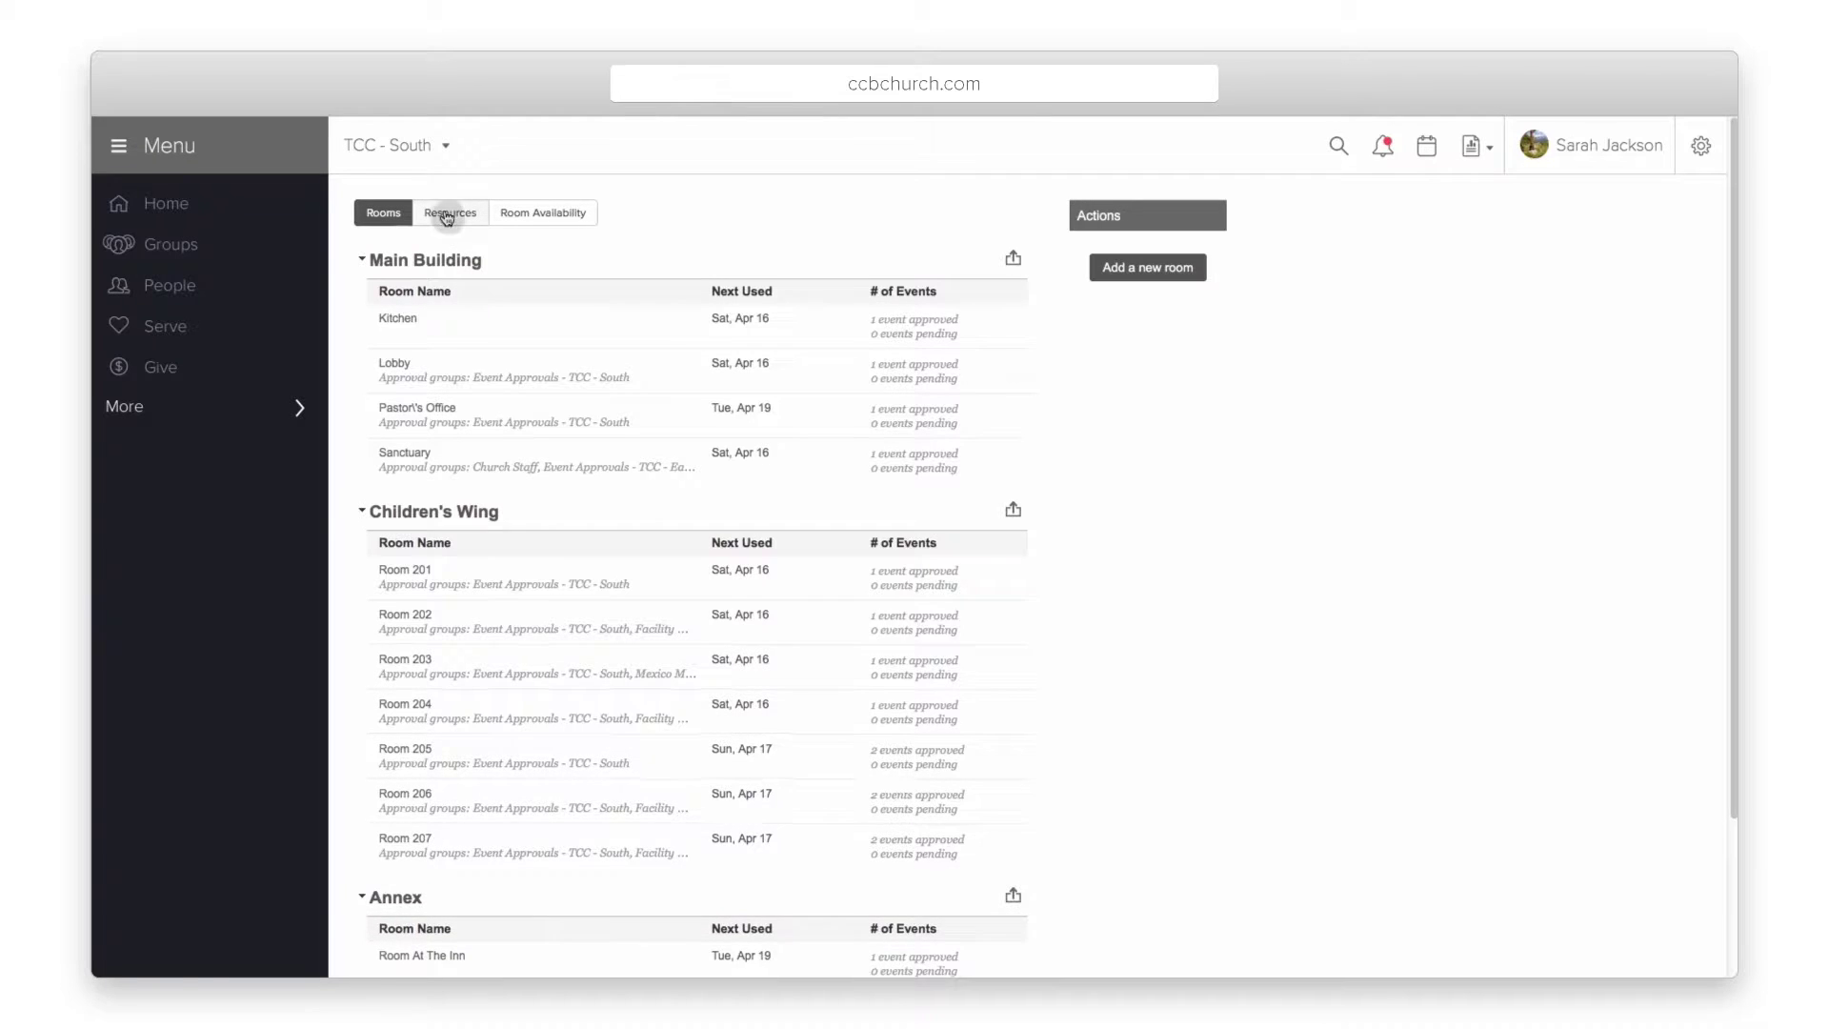
pyautogui.click(547, 215)
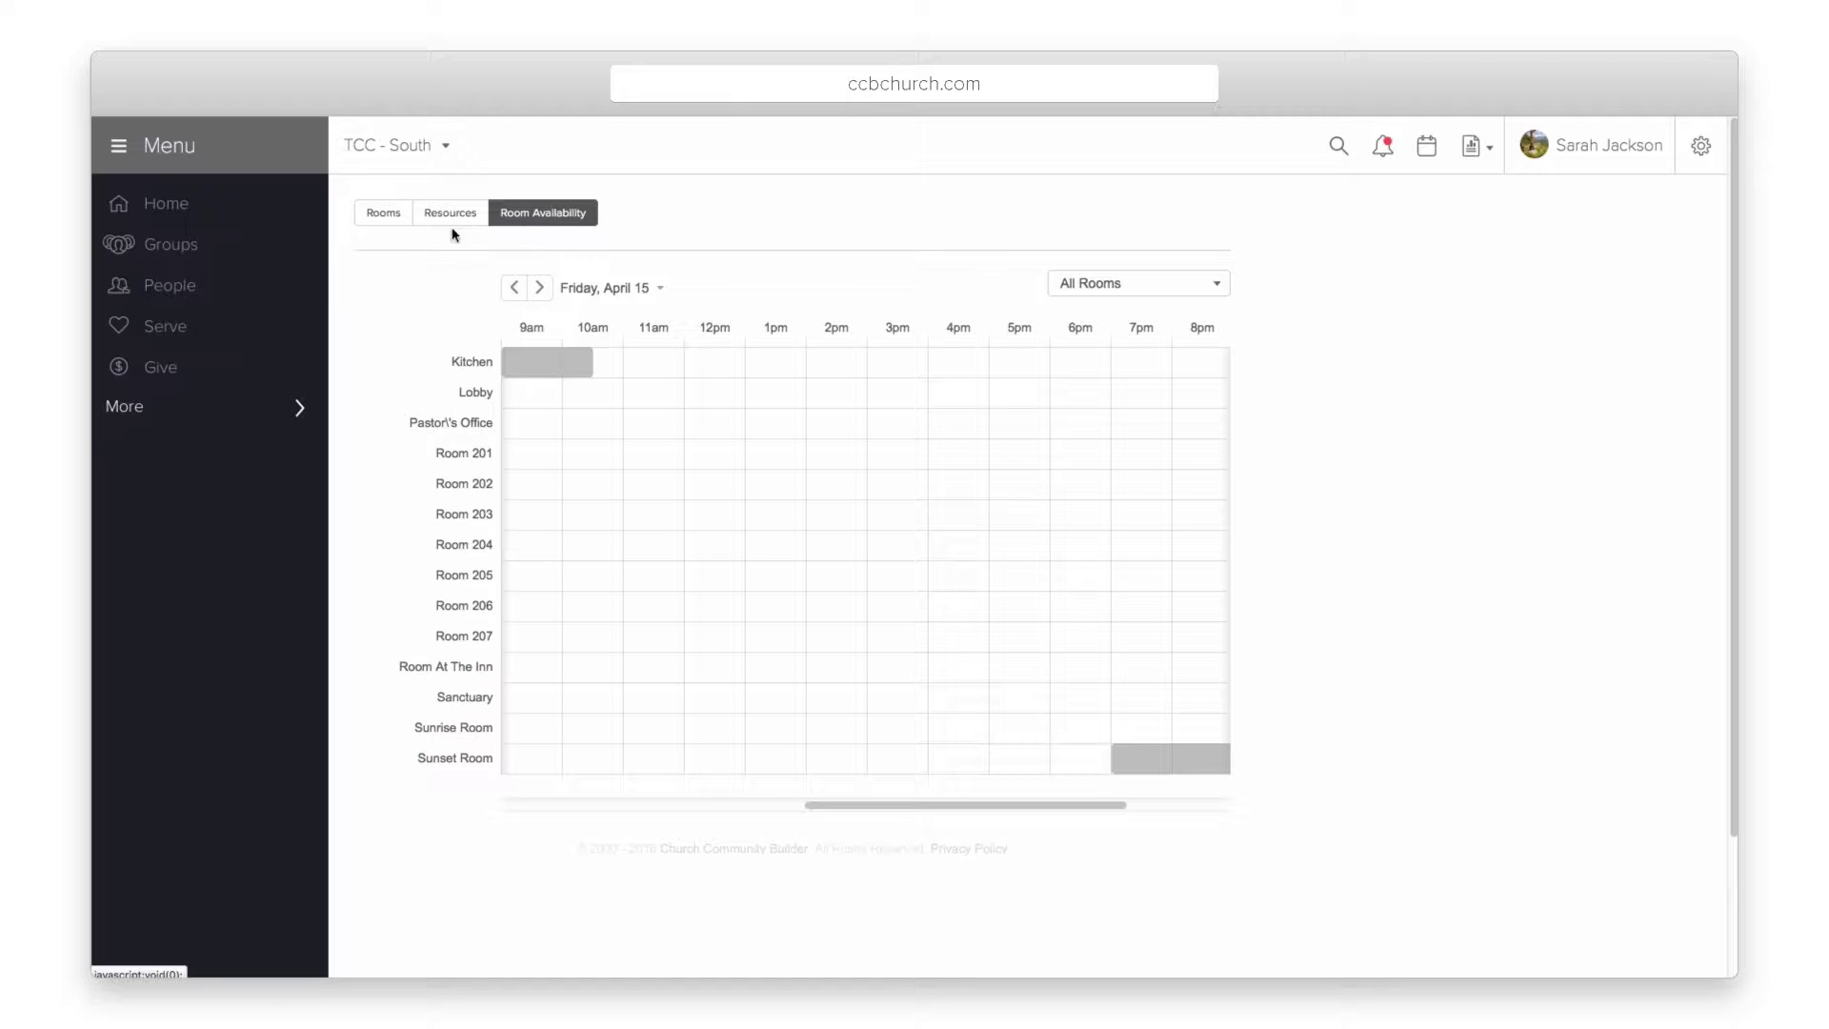
pyautogui.click(385, 217)
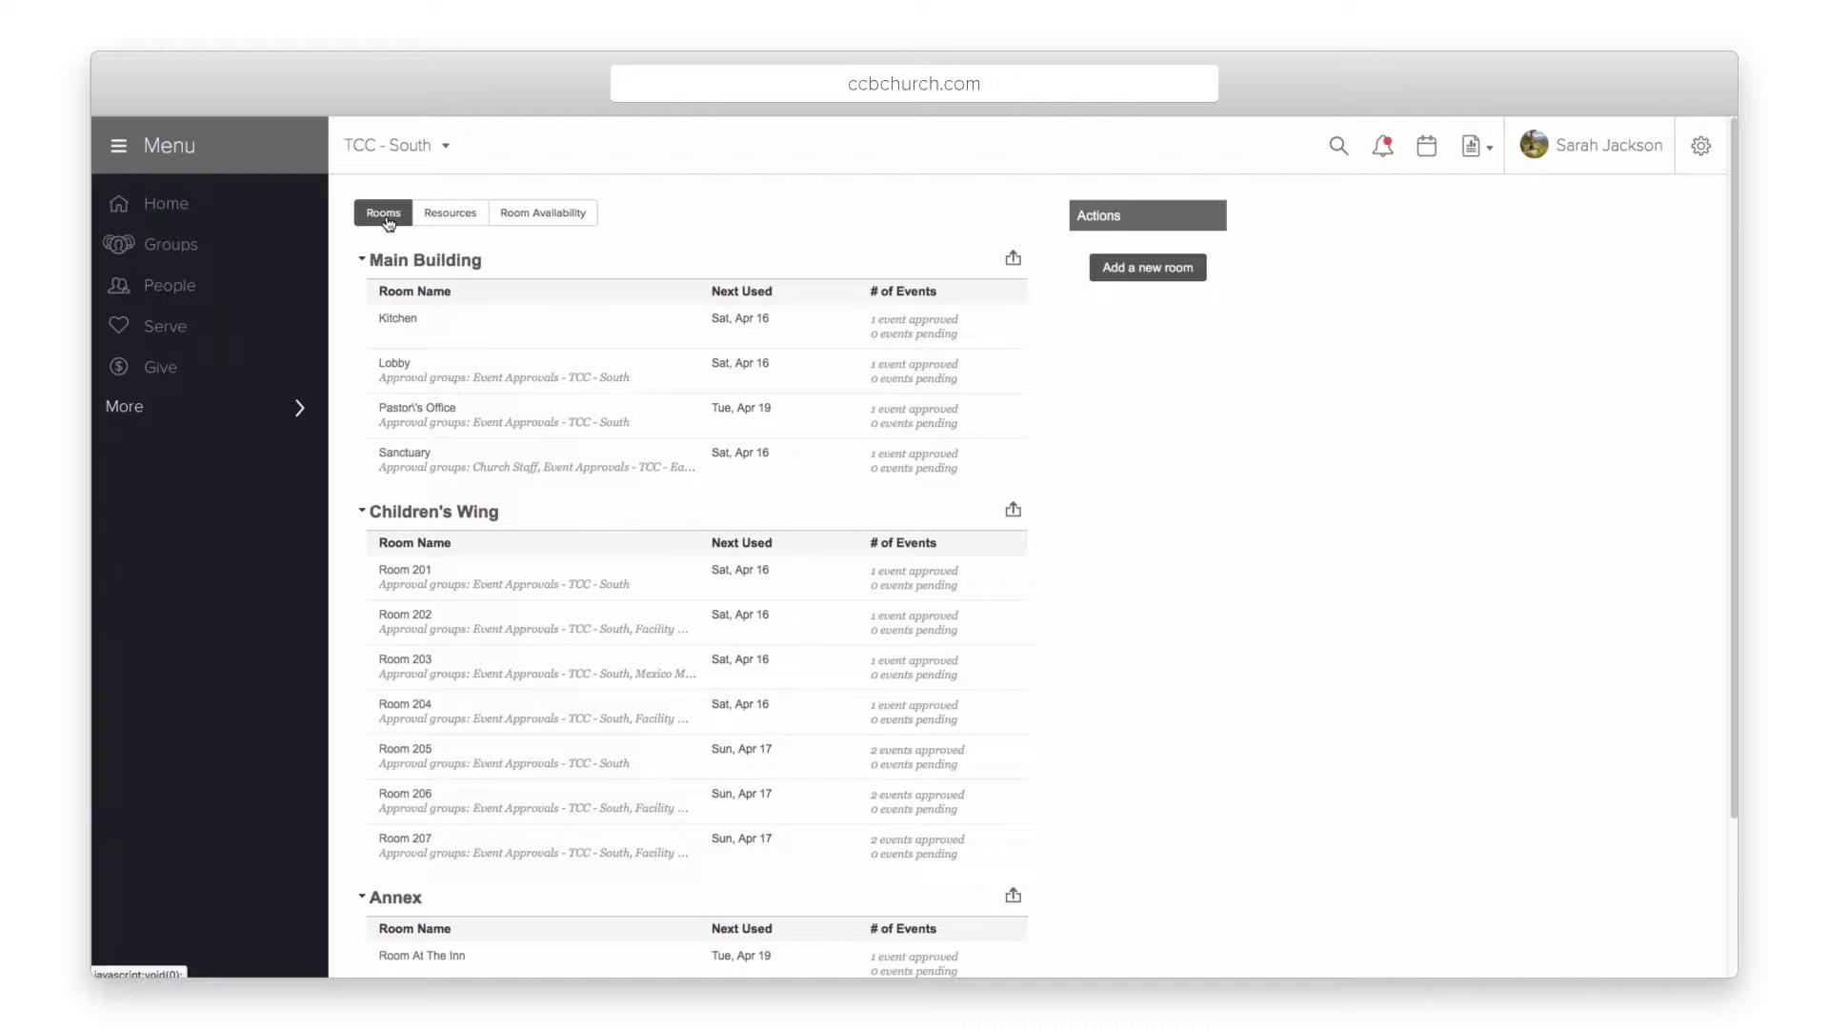
# Start a new room named Fireside Chapel, leaving its grouping at No Grouping.
pyautogui.click(1149, 270)
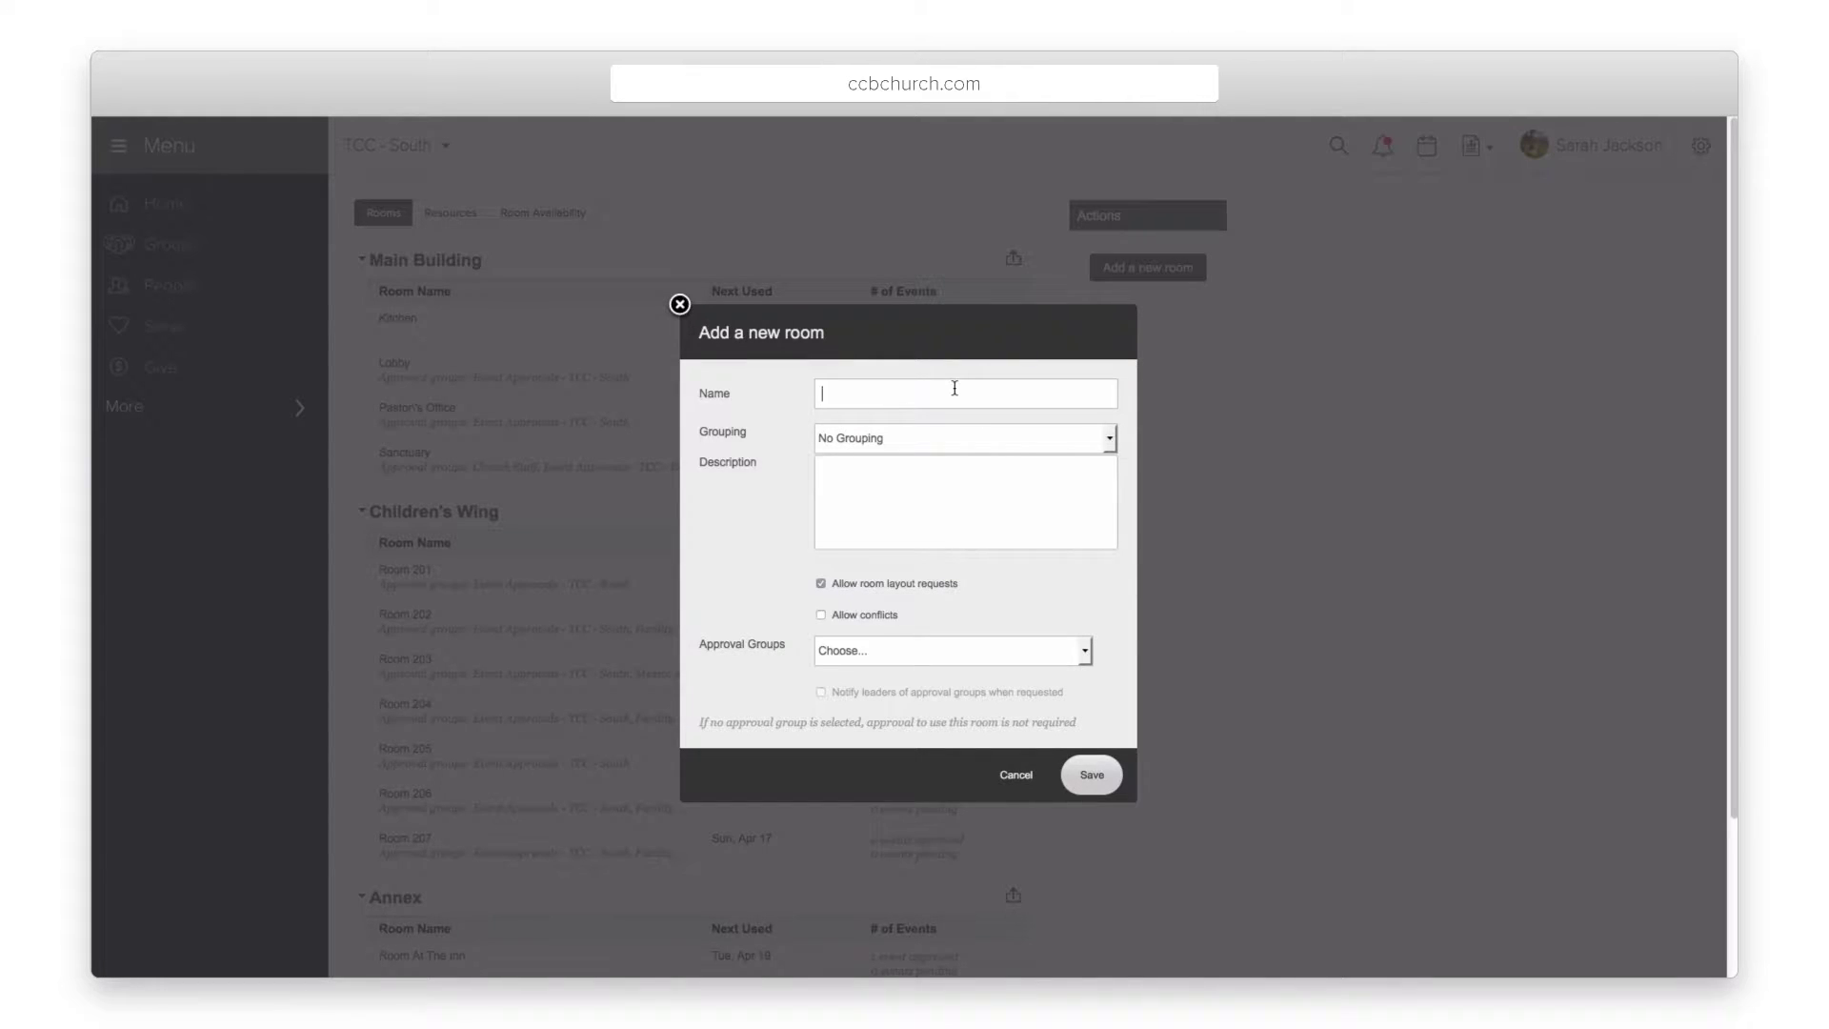
pyautogui.write('Fireside Chapel')
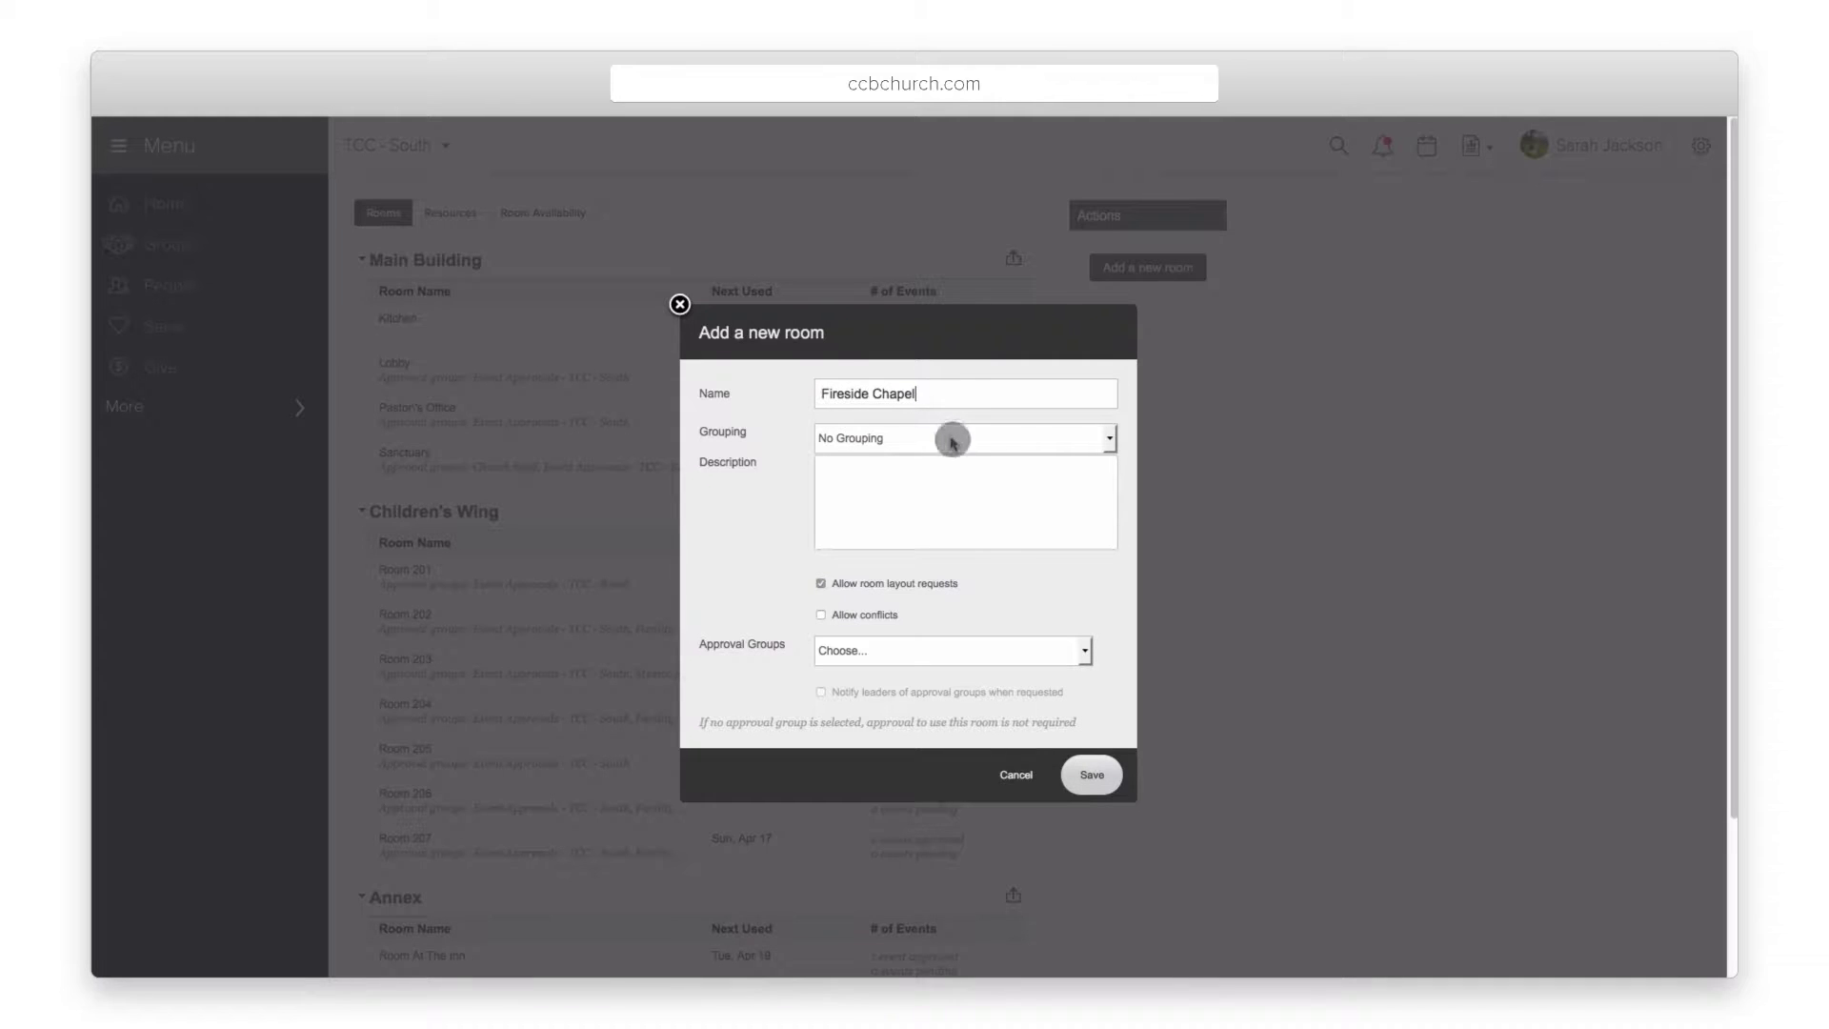
pyautogui.click(951, 438)
pyautogui.click(951, 445)
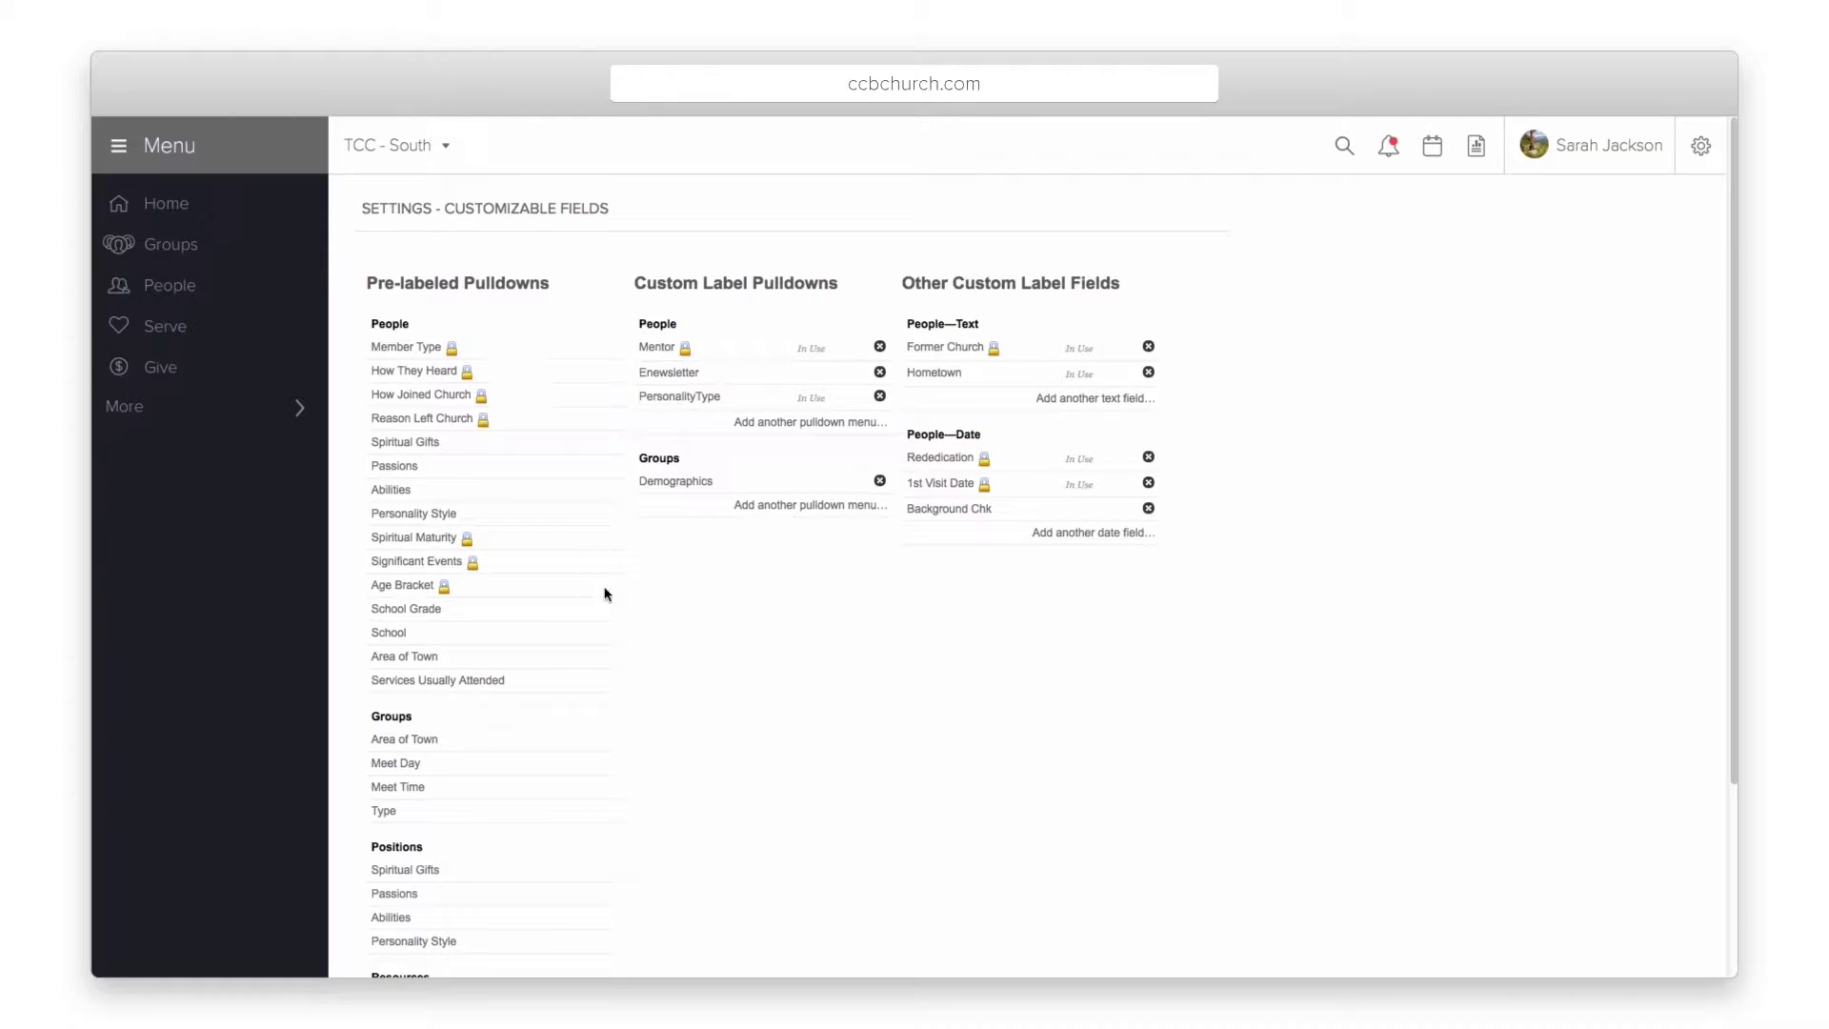
# Review the Main Building, Children's Wing and Annex room groupings in Customizable Fields settings.
pyautogui.scroll(-5, 629, 679)
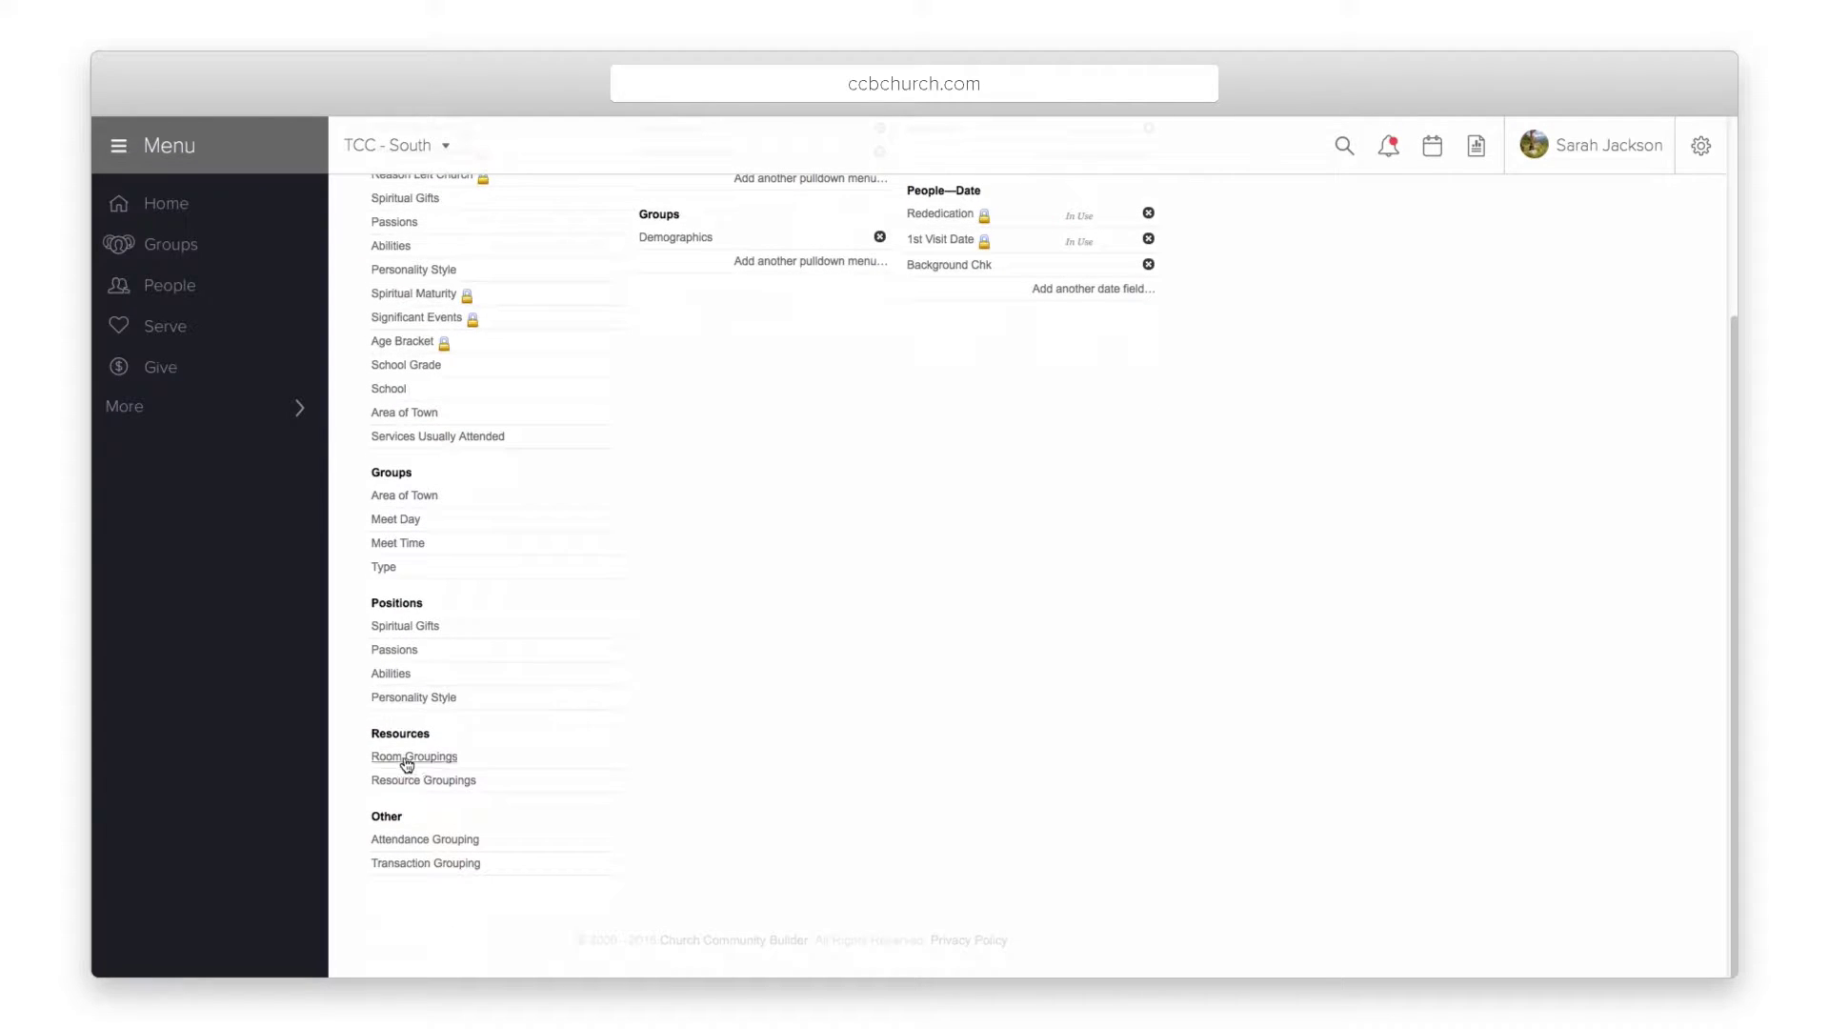
pyautogui.click(405, 759)
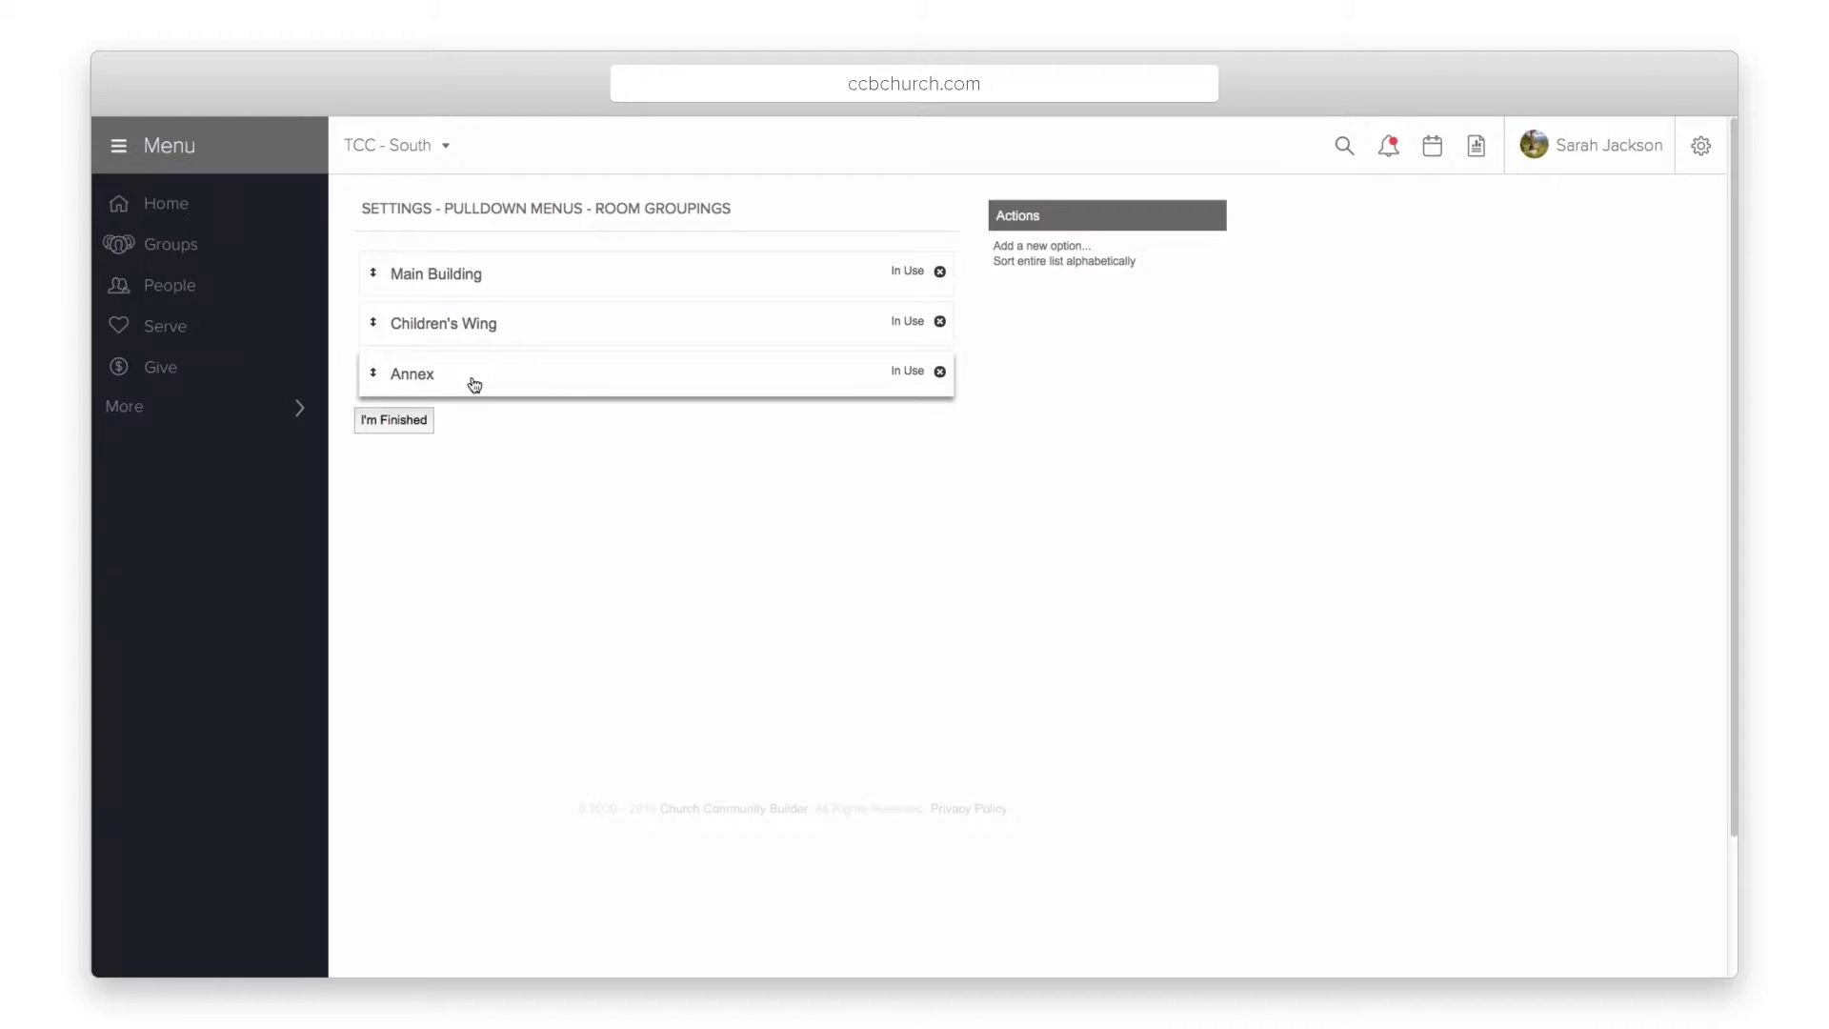
pyautogui.click(394, 422)
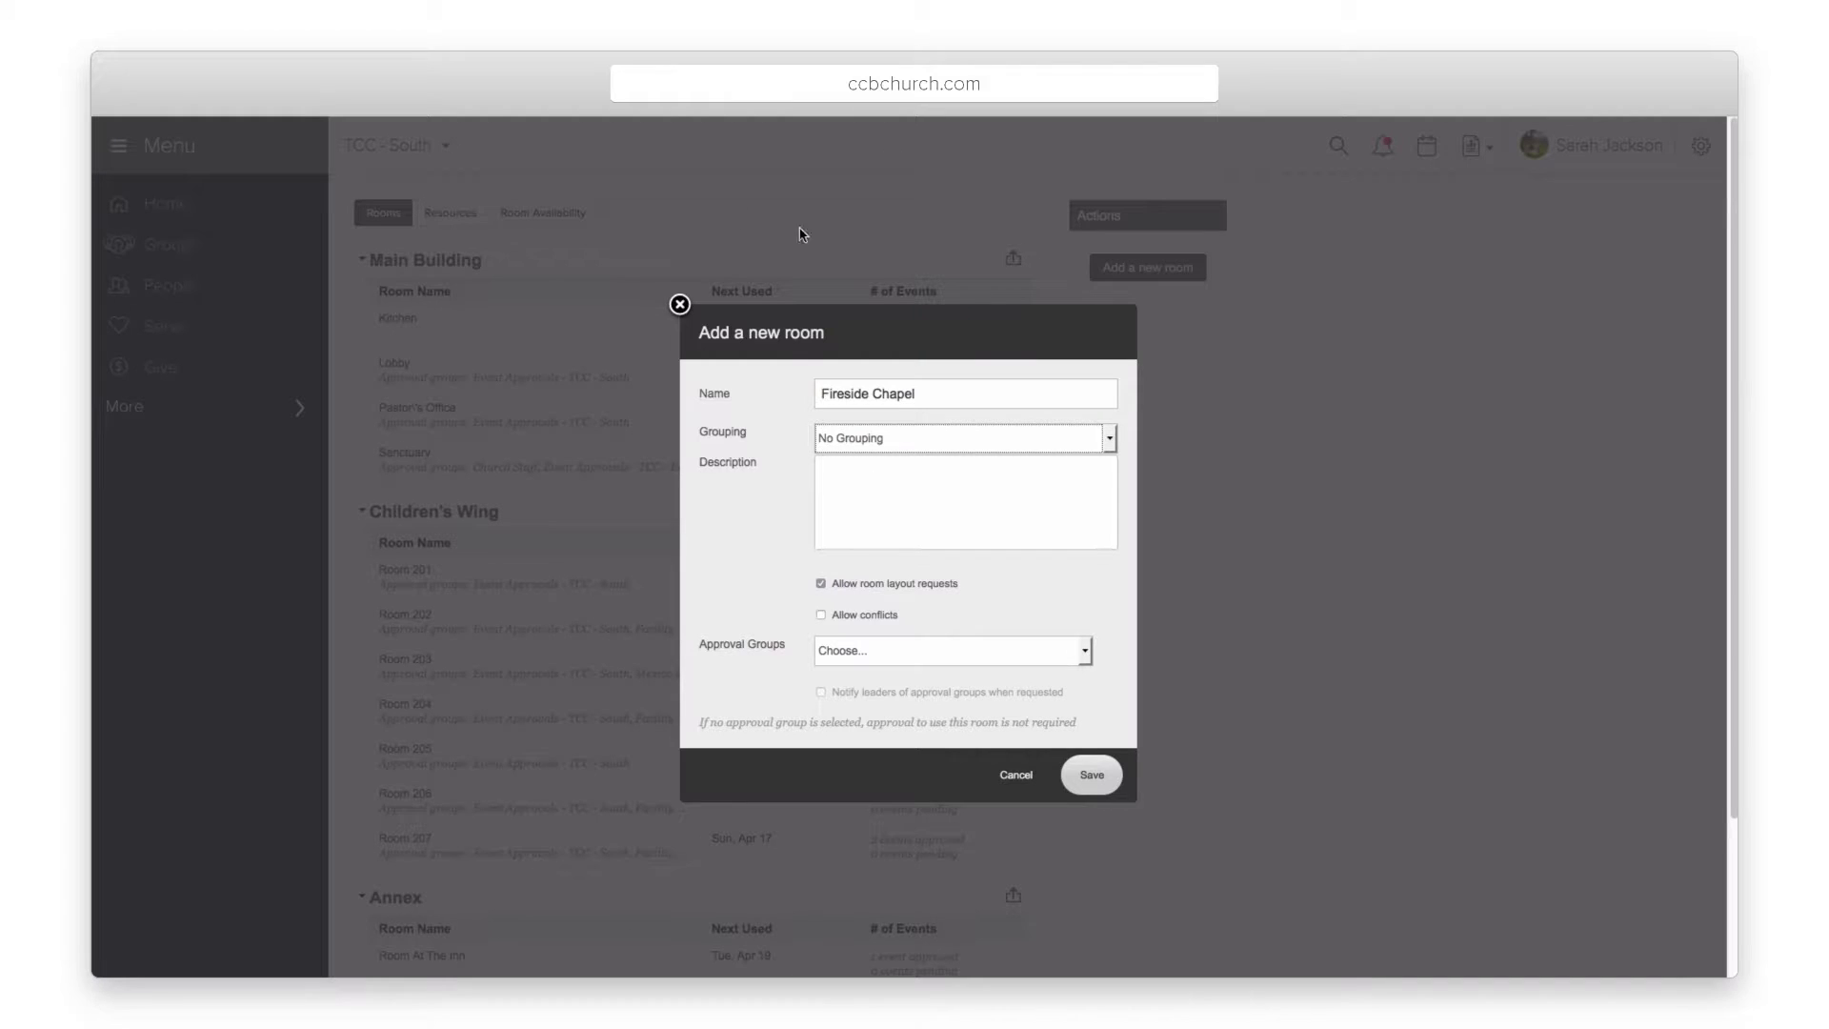
# Put Fireside Chapel in Main Building, described as 'Used for Pastor meet and greet and weddings'.
pyautogui.click(924, 440)
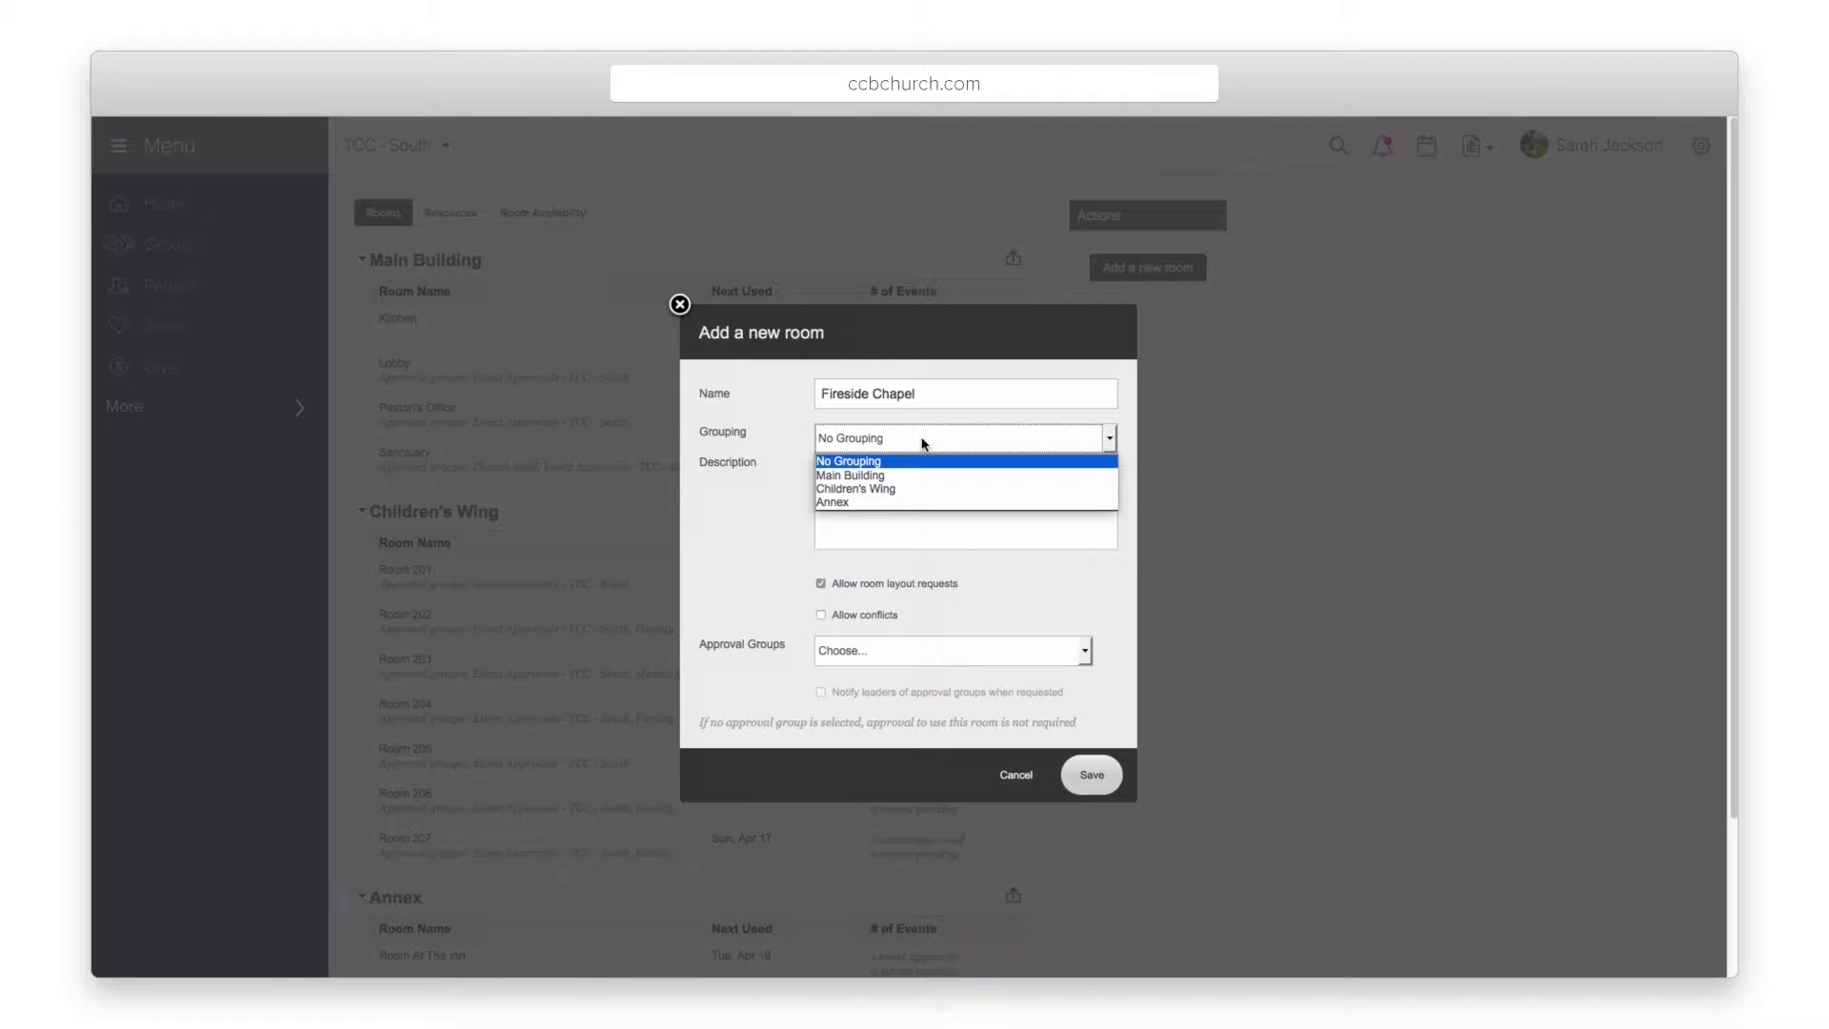
pyautogui.click(878, 476)
pyautogui.click(877, 501)
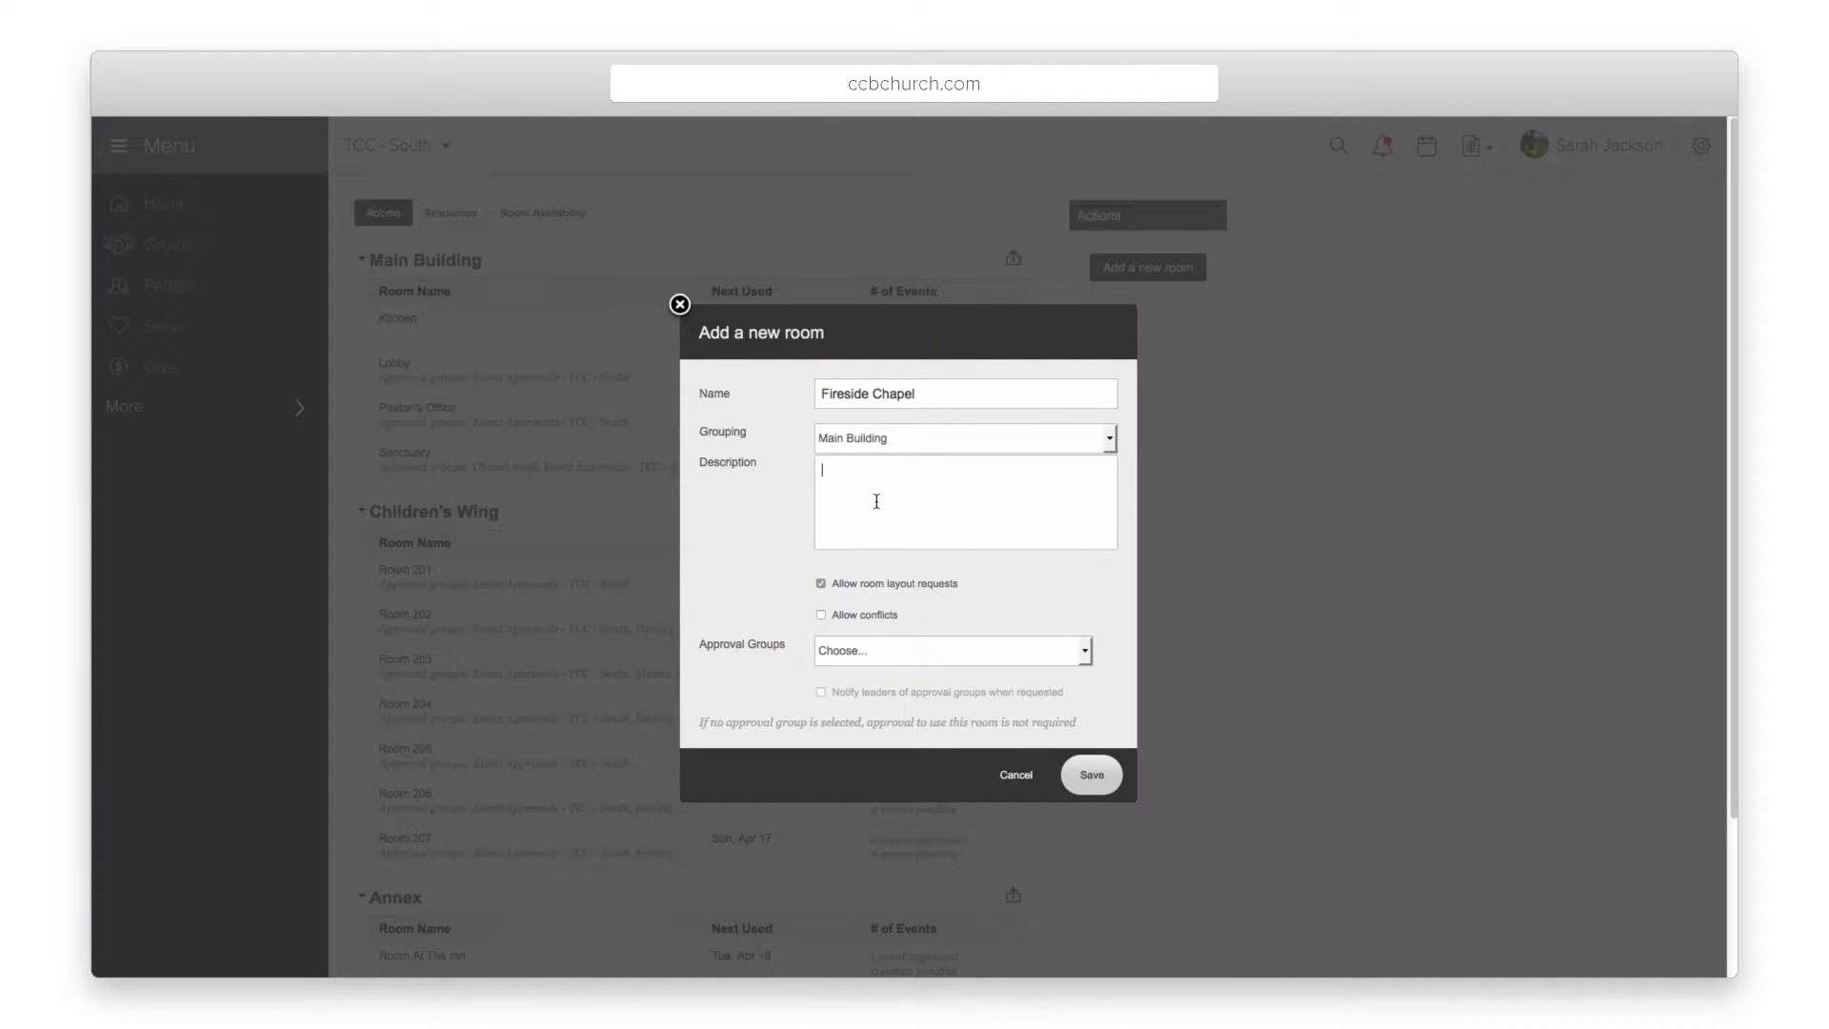
pyautogui.write('Used for Pastor meet and greet and weddings.')
# Make Facility Management the room's approval group.
pyautogui.click(1011, 657)
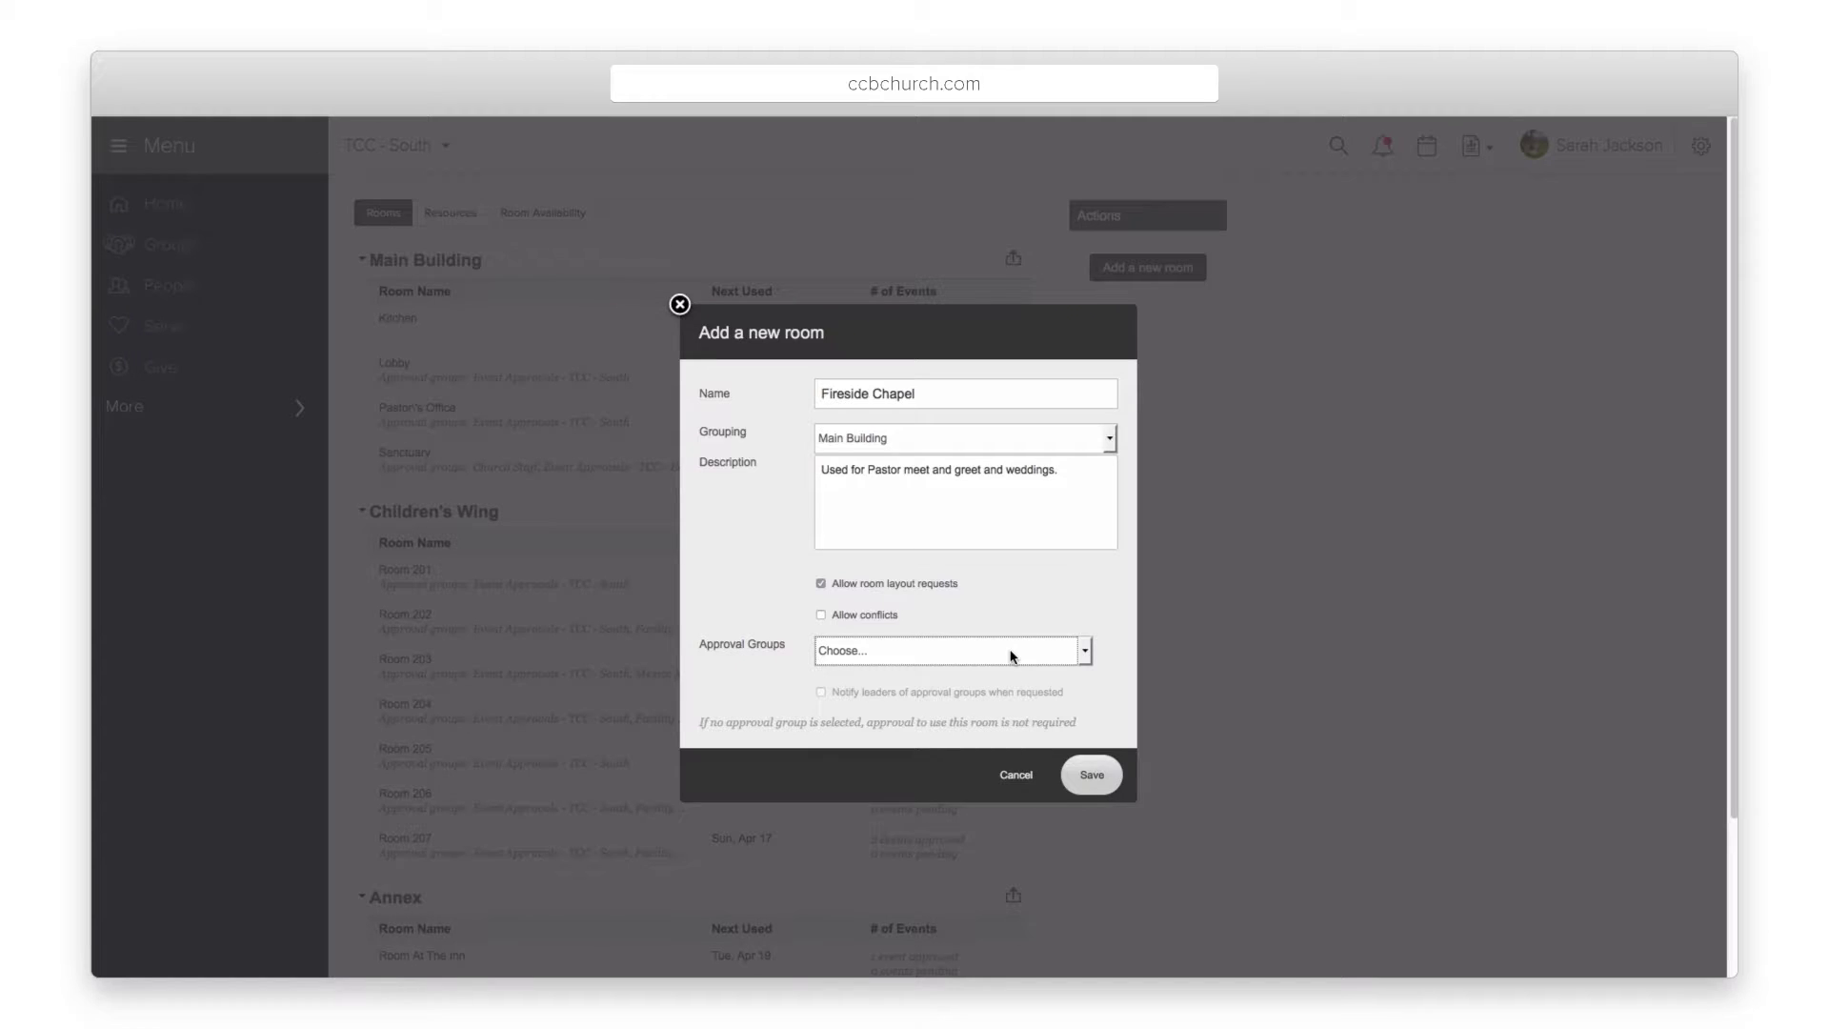
pyautogui.click(1011, 652)
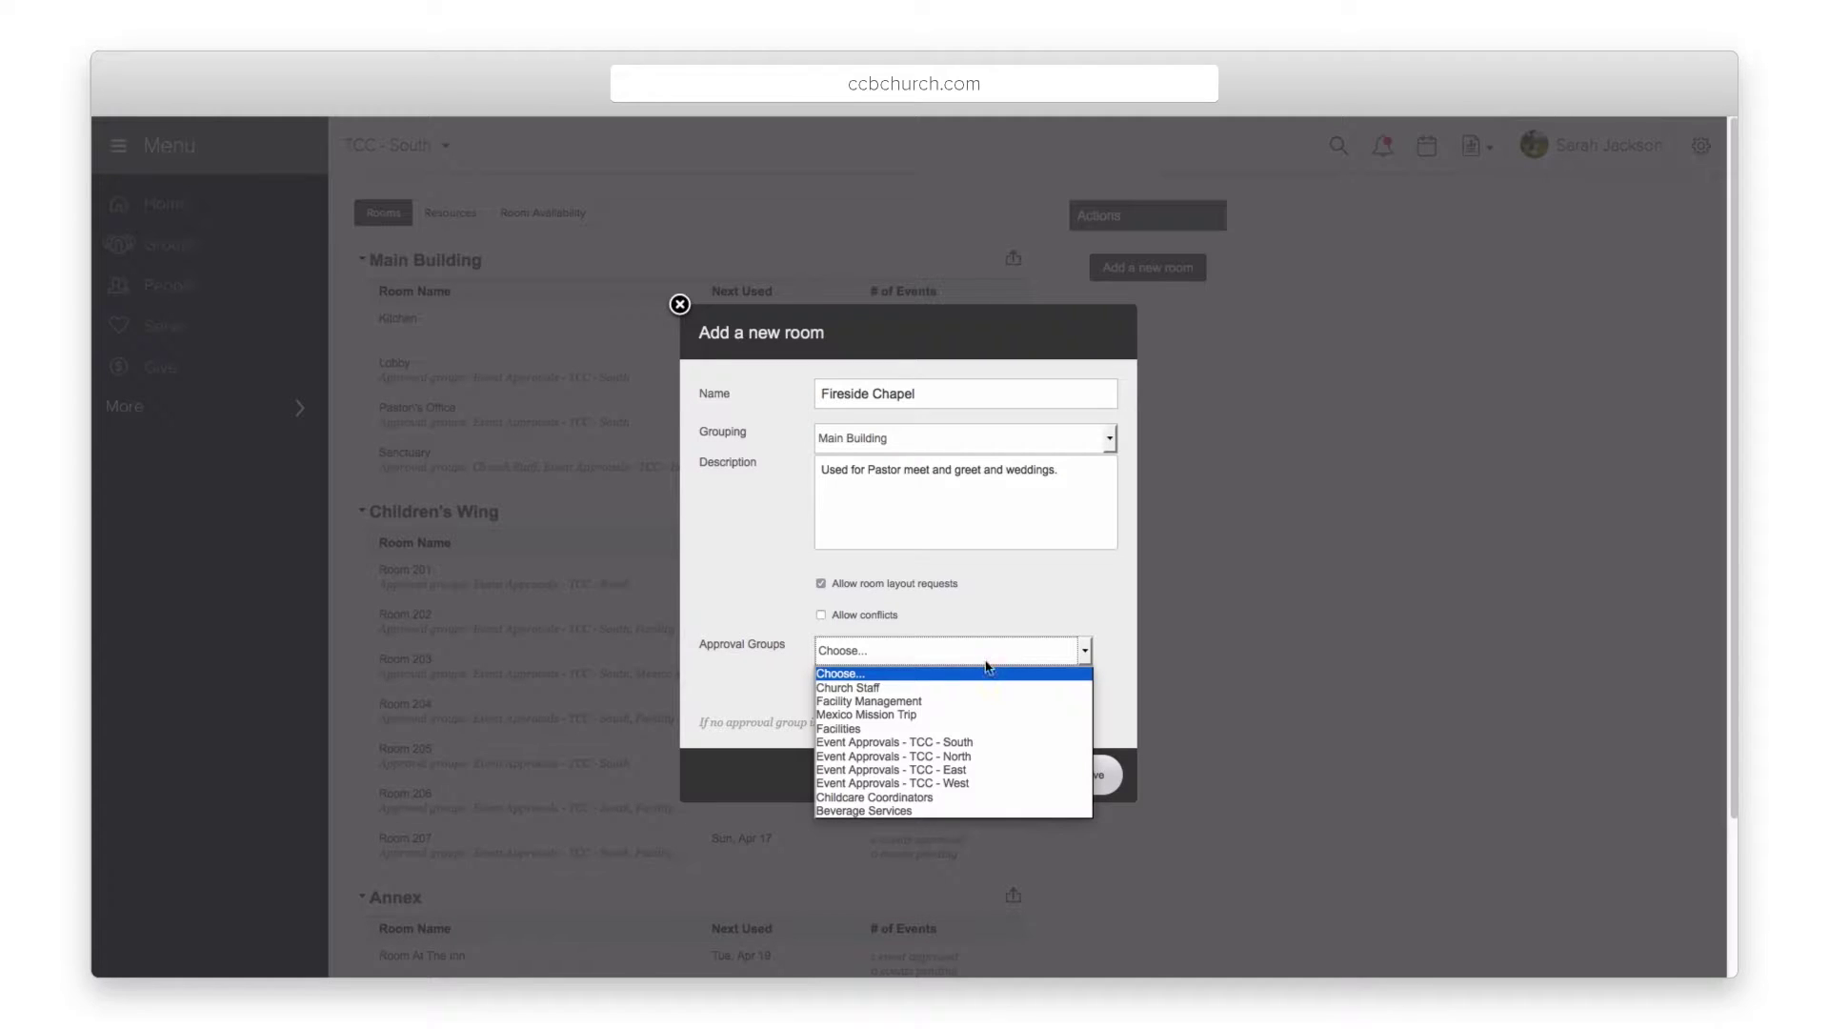
pyautogui.click(899, 702)
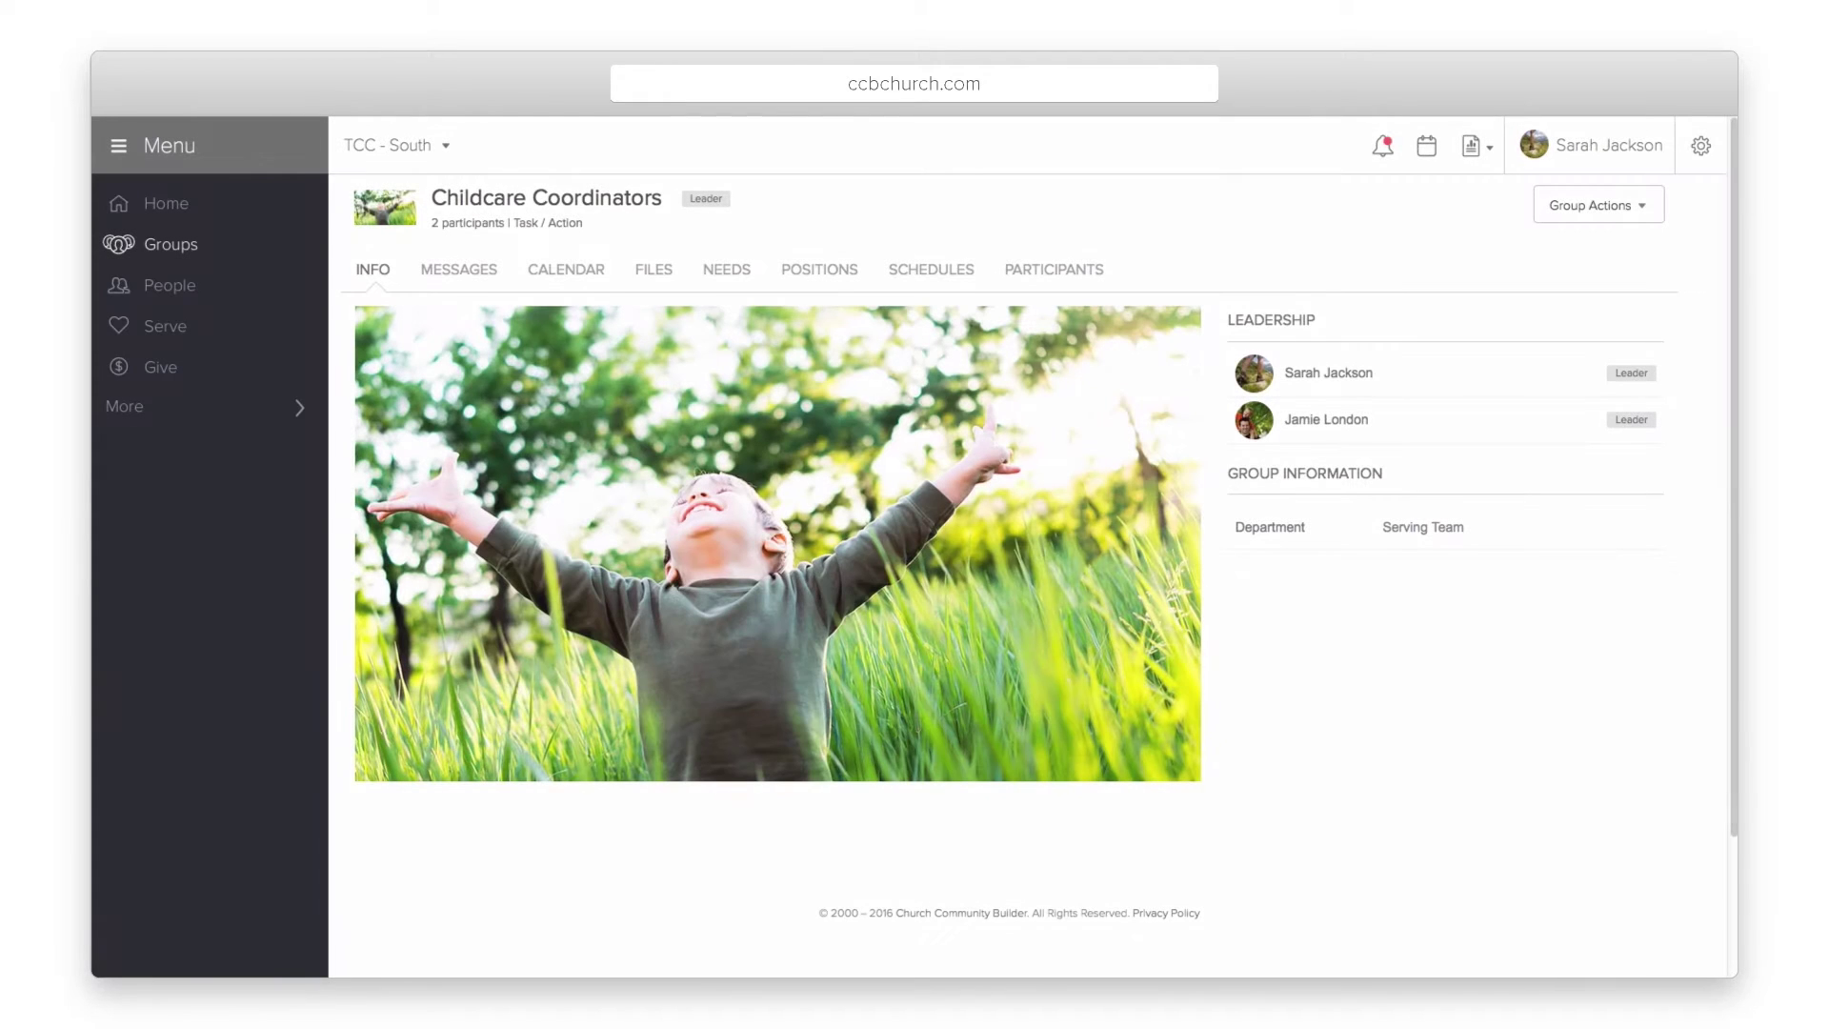
# View the Childcare Coordinators group's Admin settings and its Approval Group checkbox.
pyautogui.click(1582, 204)
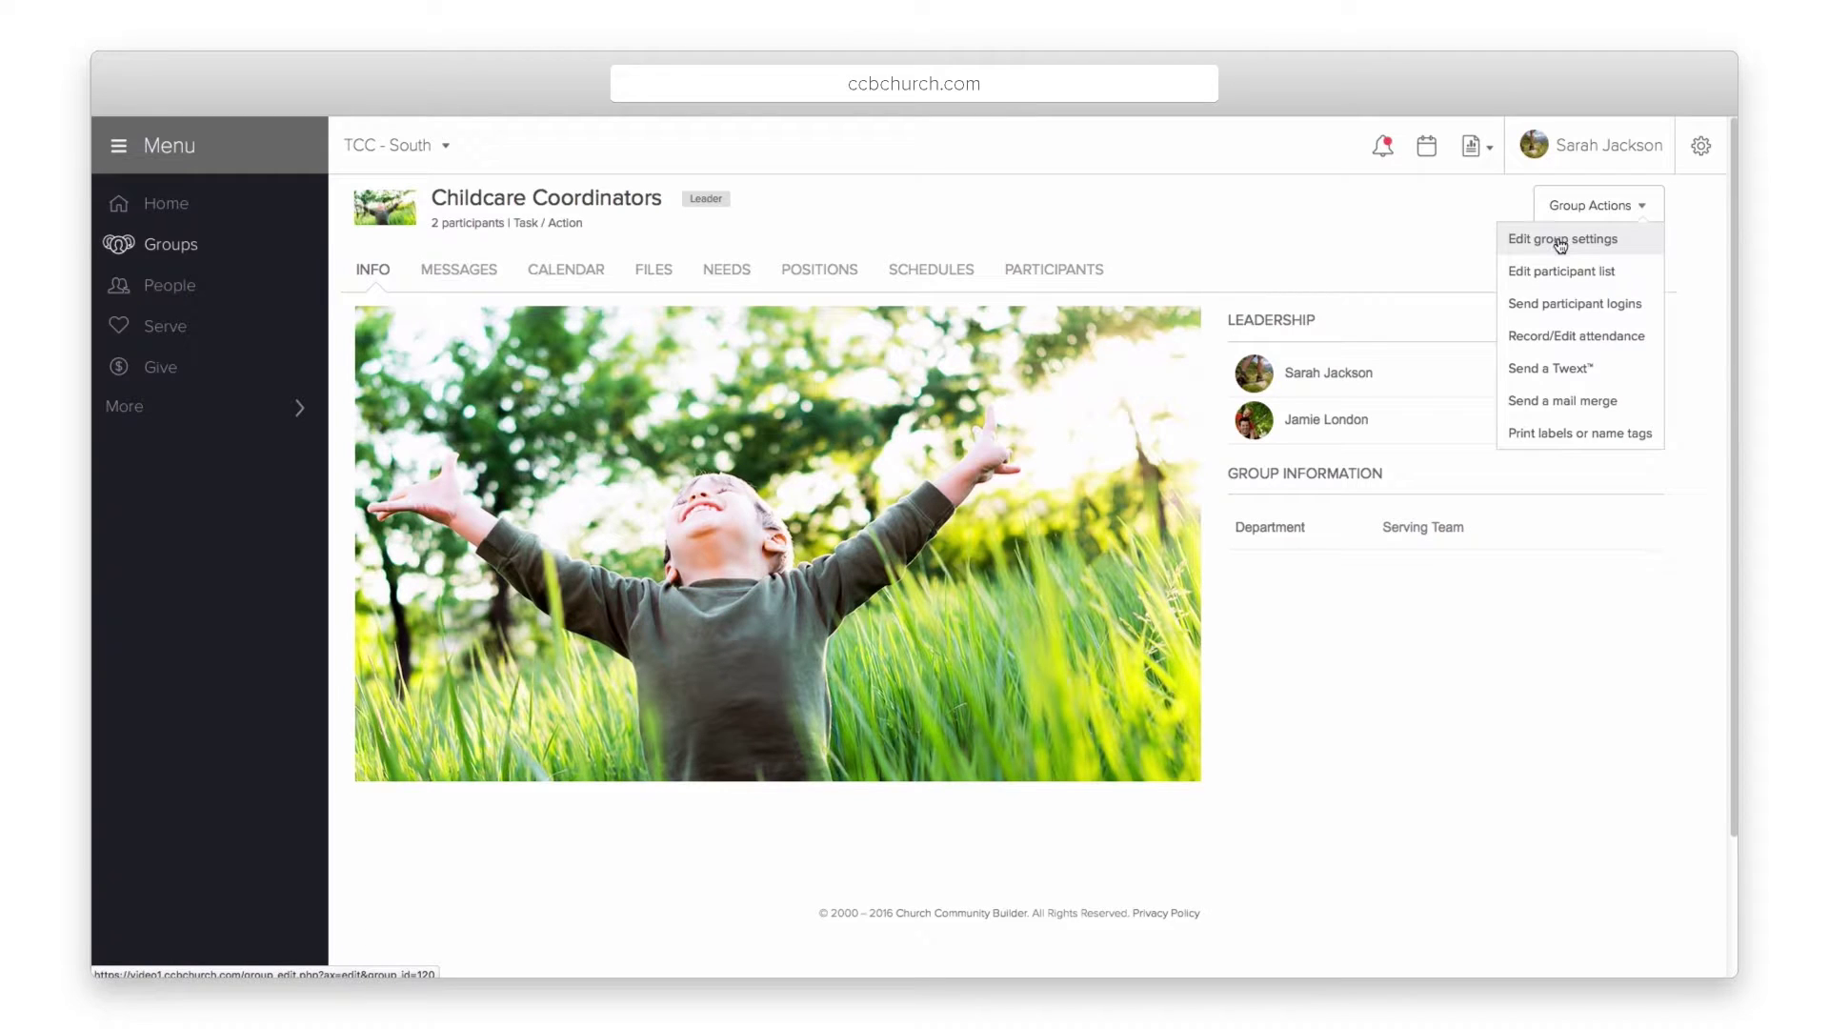
pyautogui.click(1560, 244)
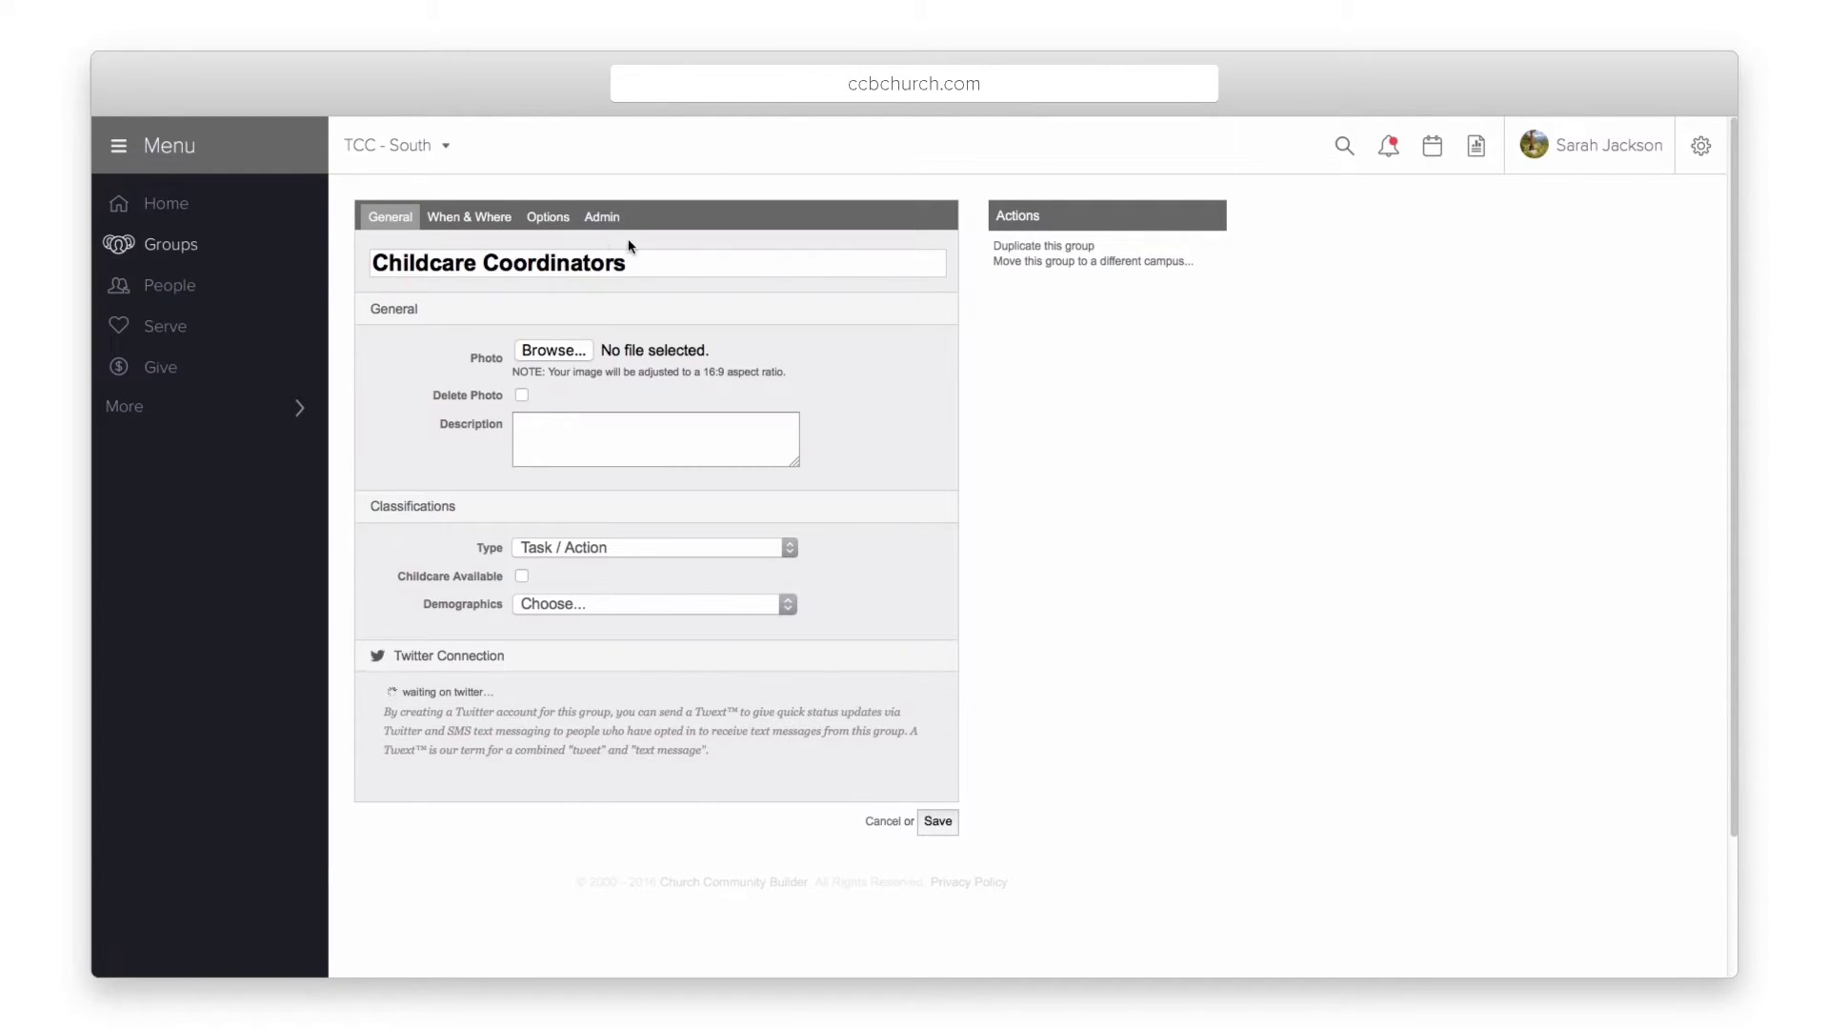
pyautogui.click(598, 219)
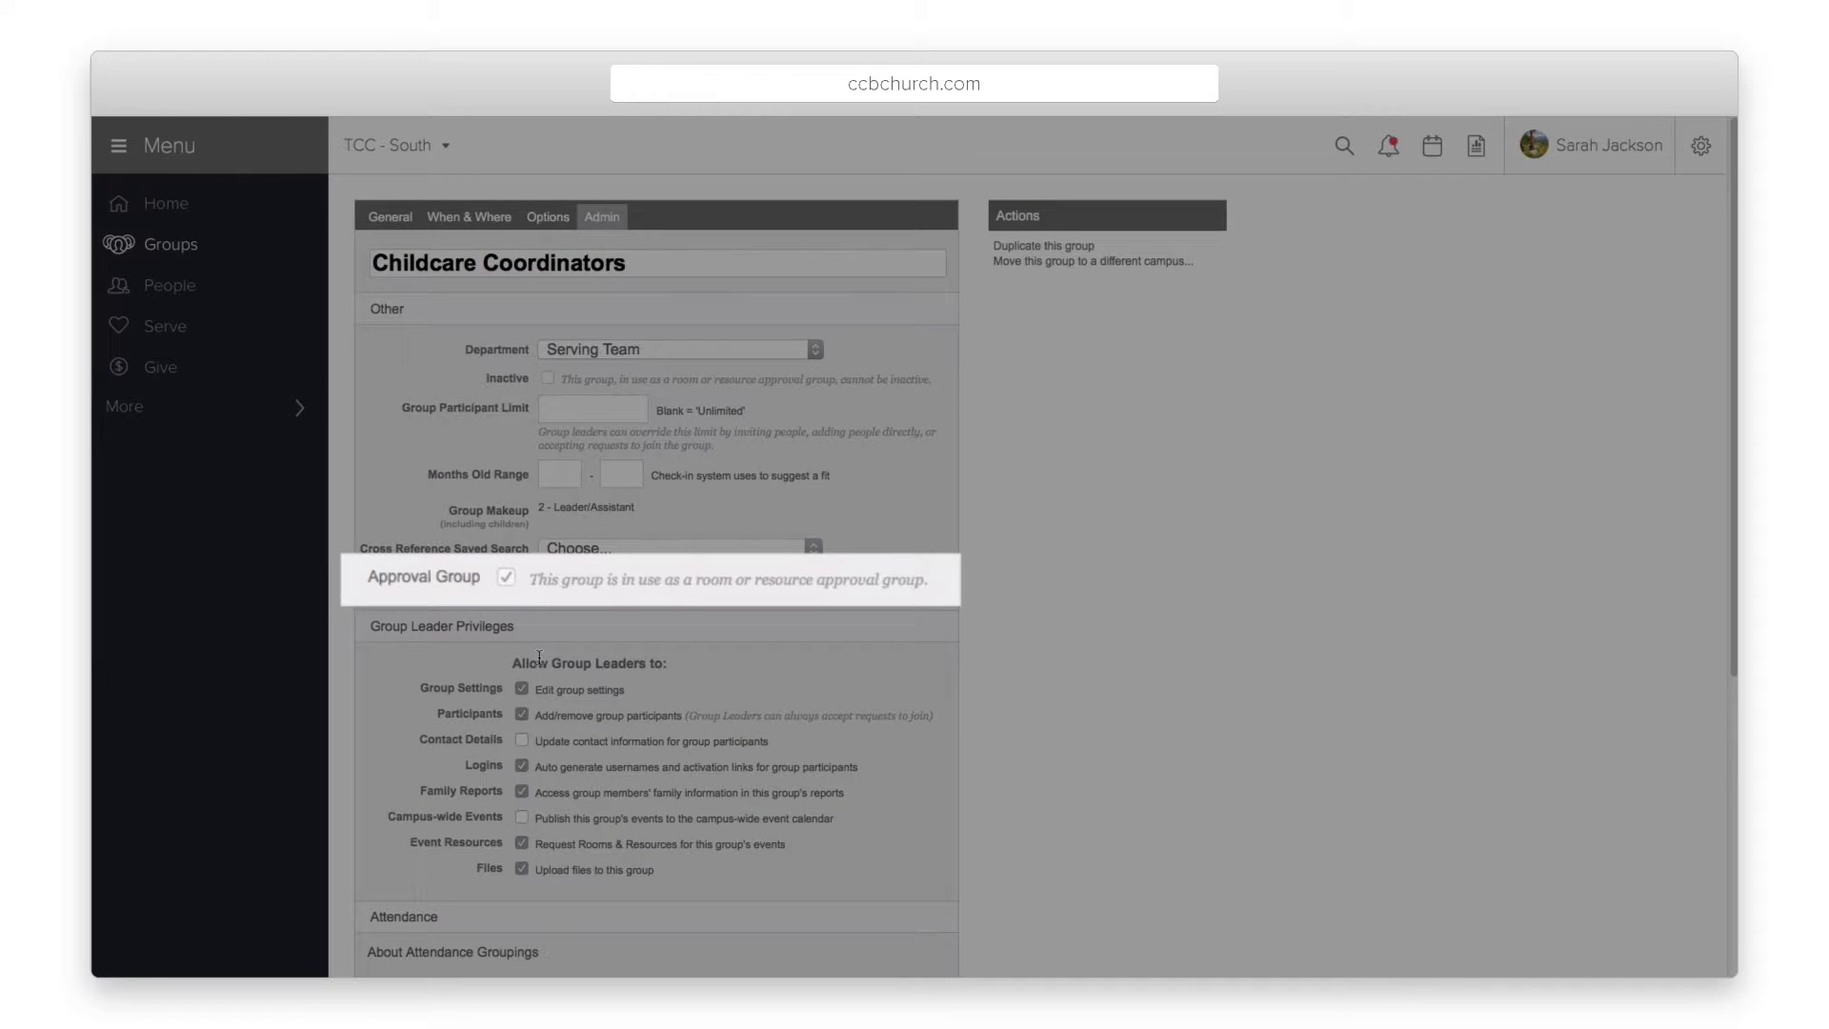
pyautogui.scroll(-3, 539, 657)
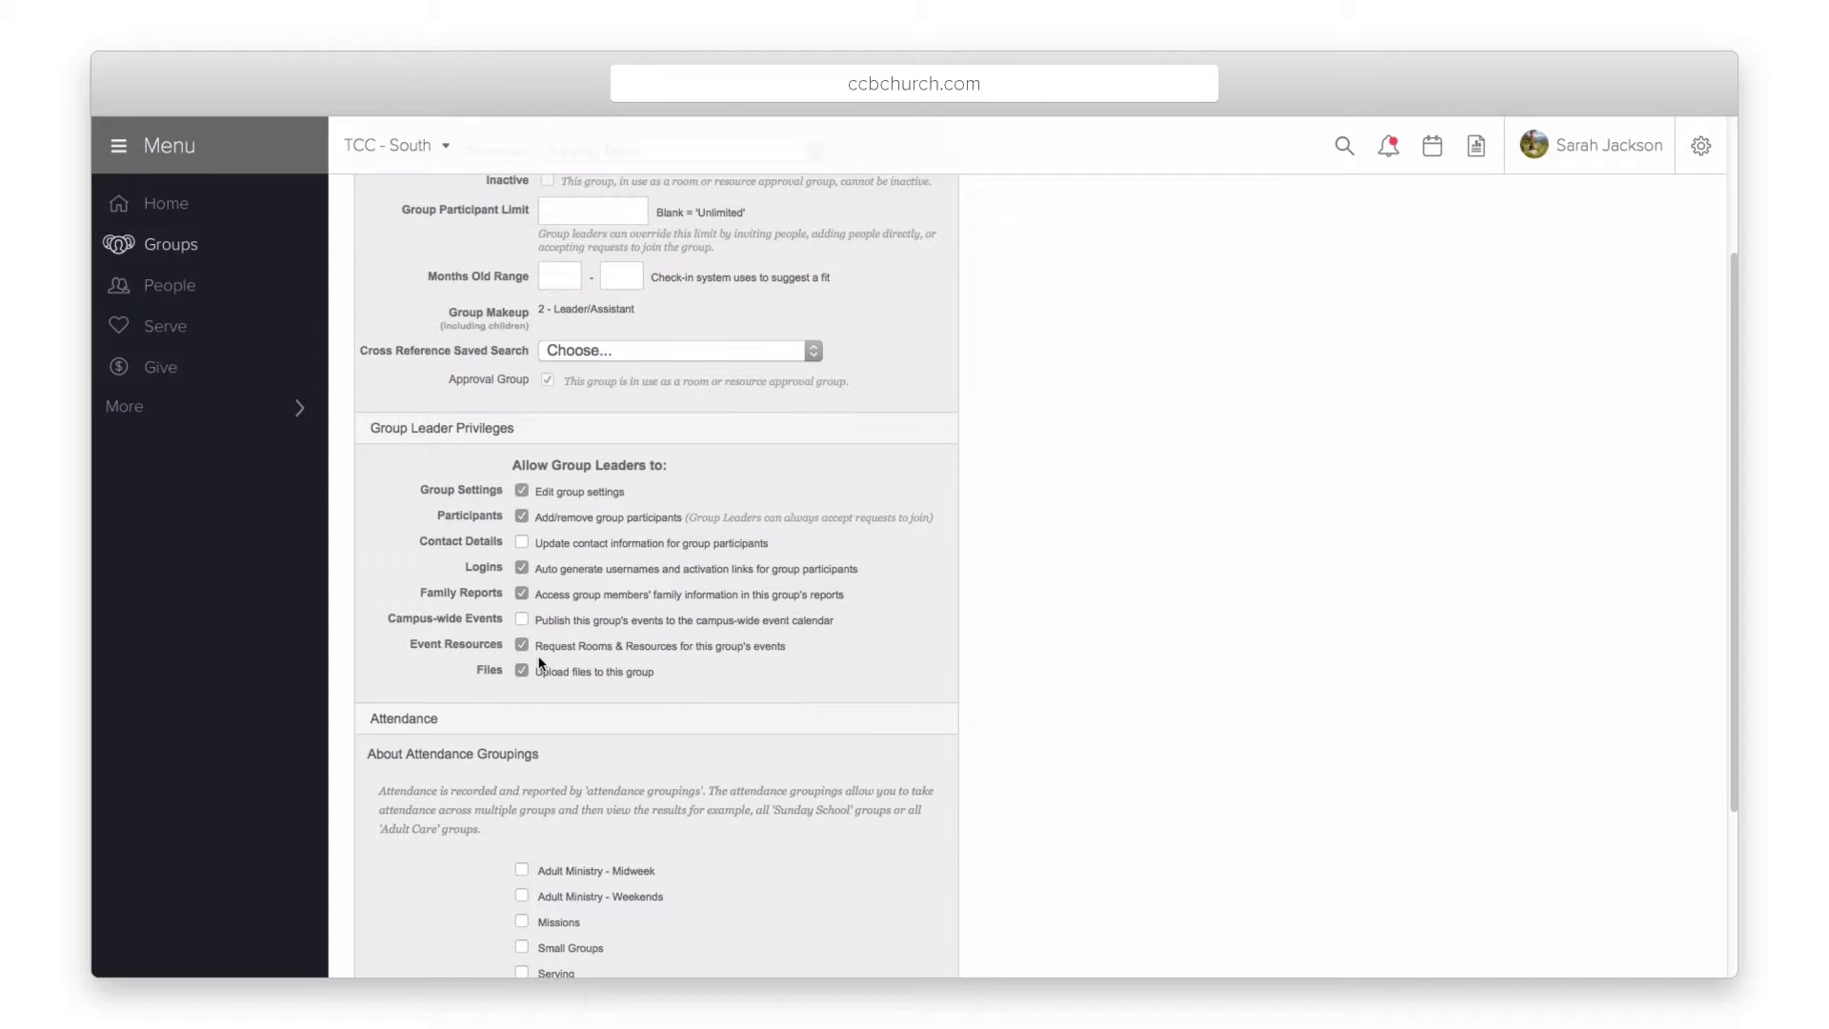
pyautogui.scroll(4, 487, 230)
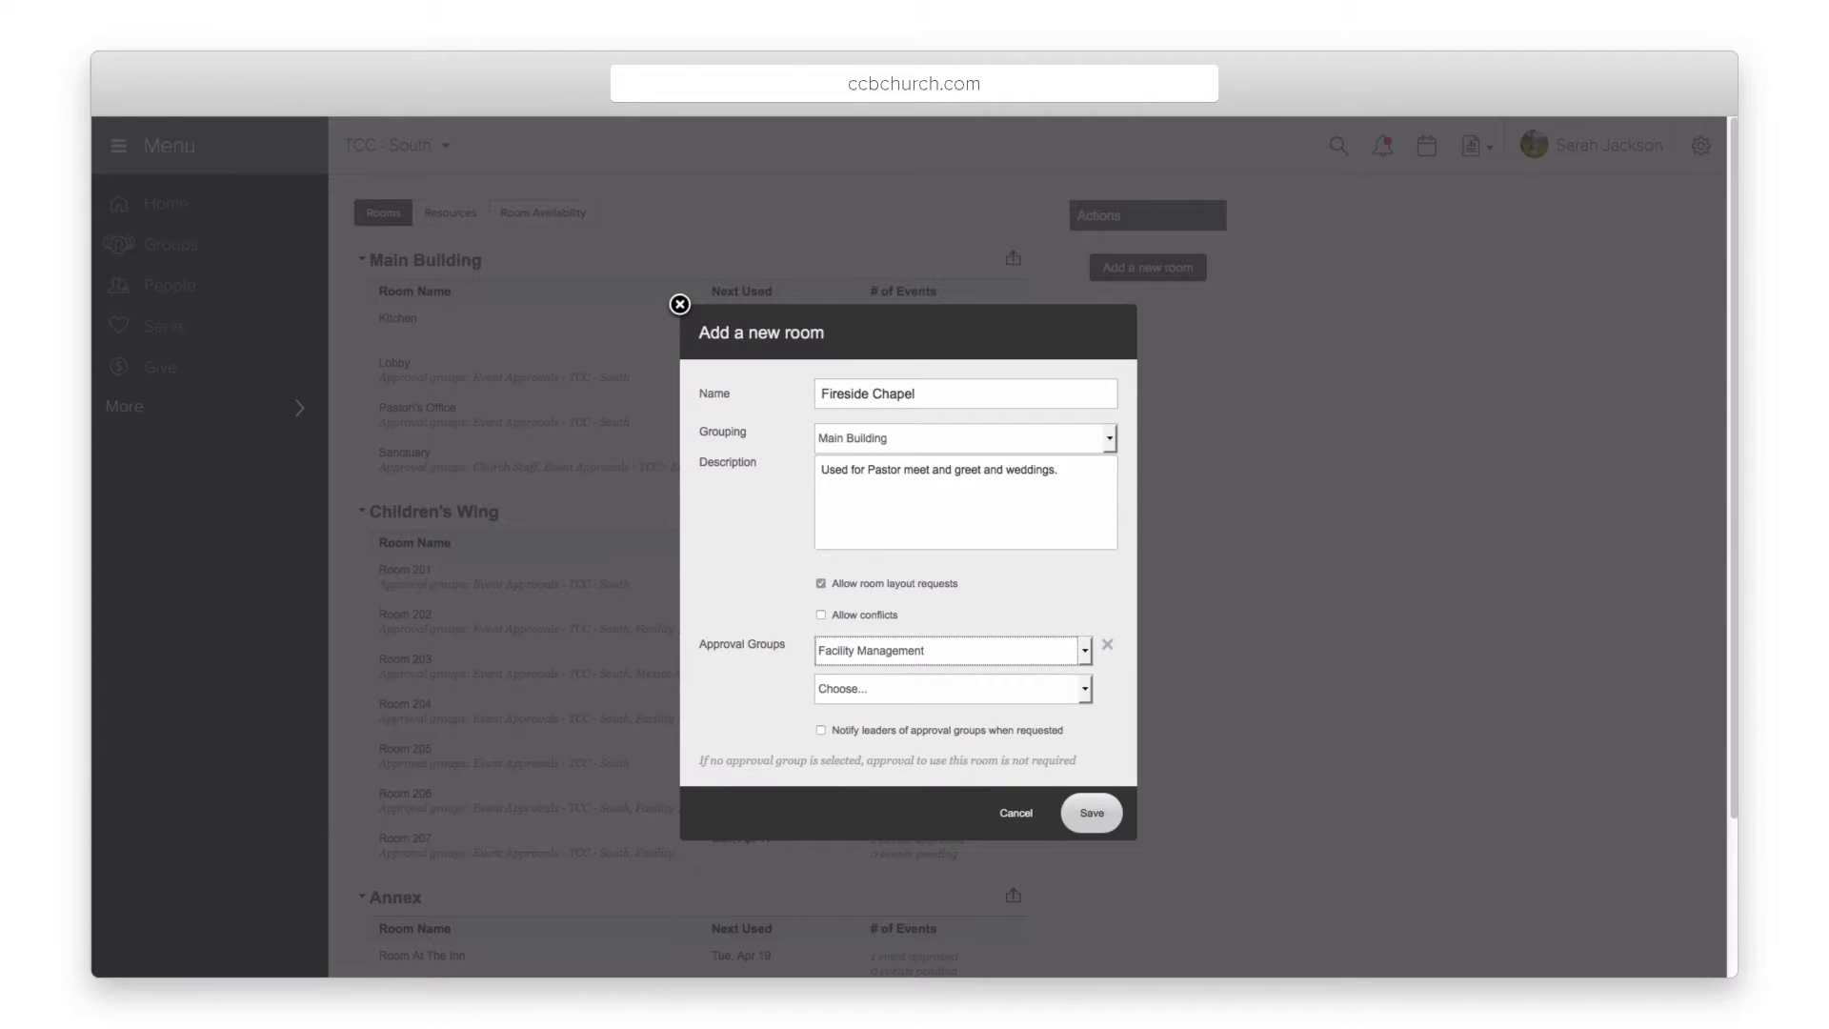
# Re-select Facility Management as approval group and save the Fireside Chapel room.
pyautogui.click(1034, 652)
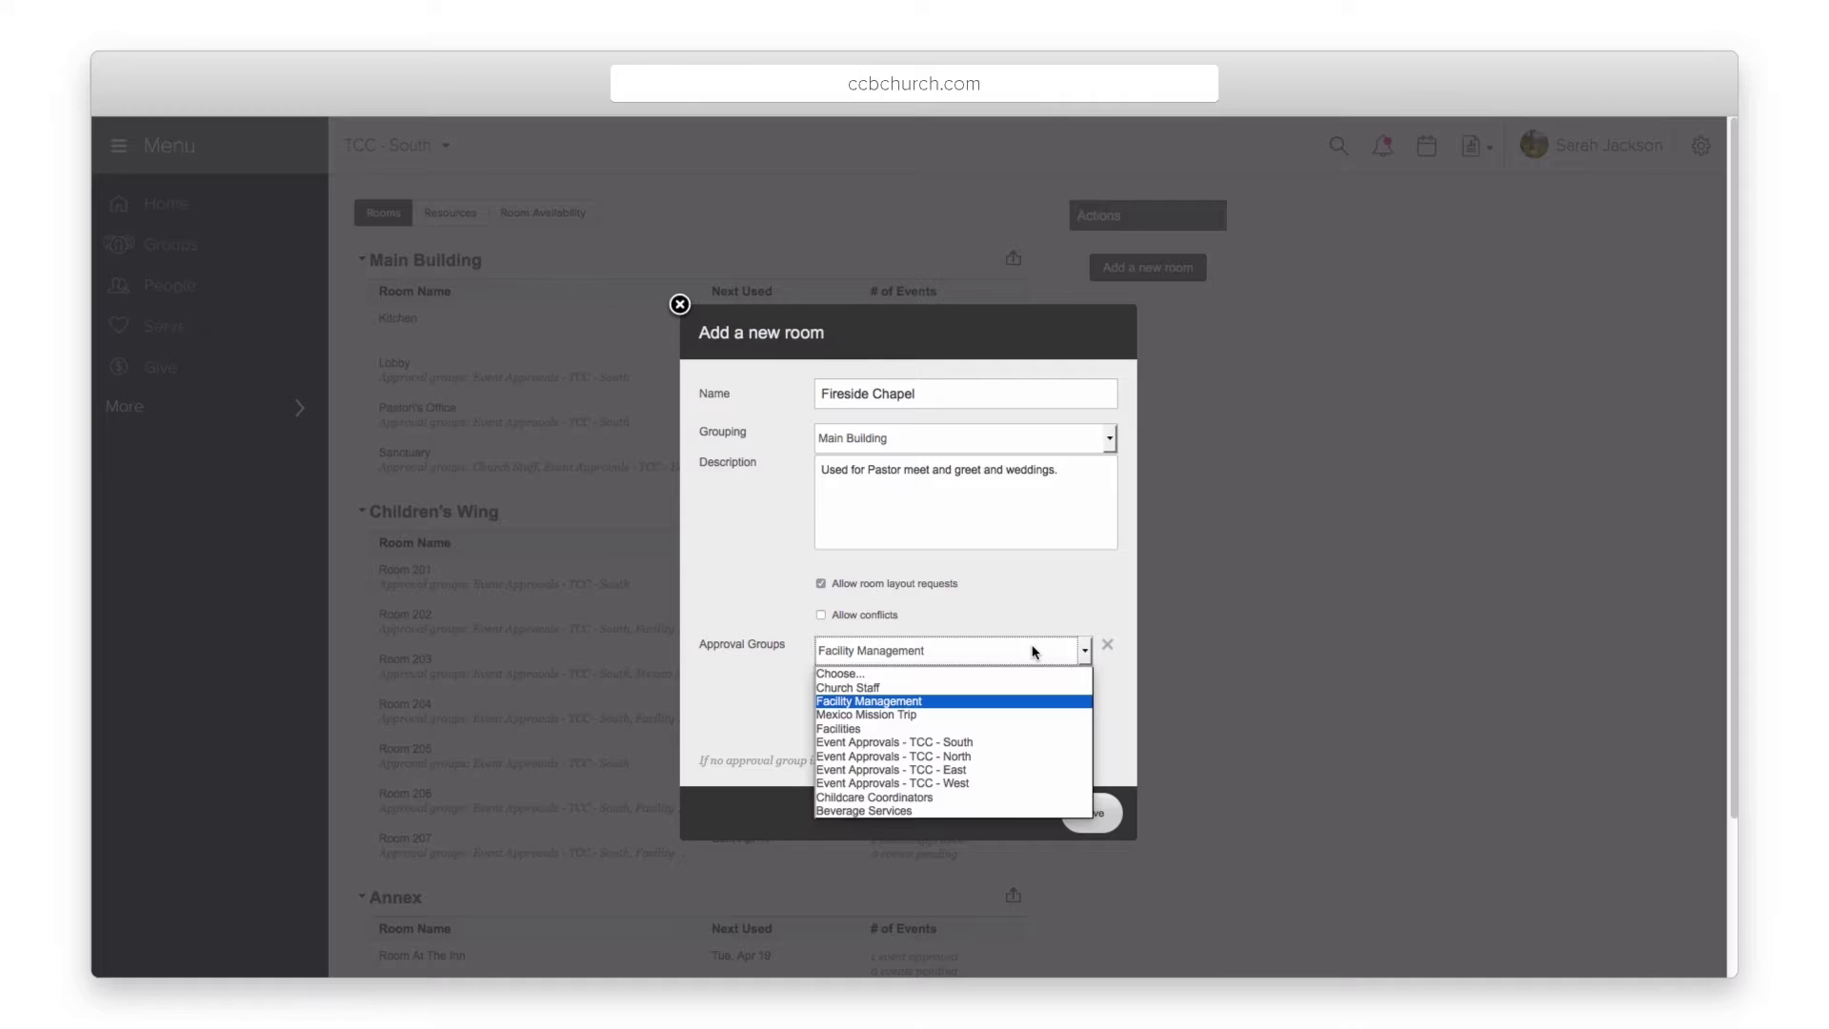
pyautogui.click(1035, 651)
pyautogui.click(1107, 645)
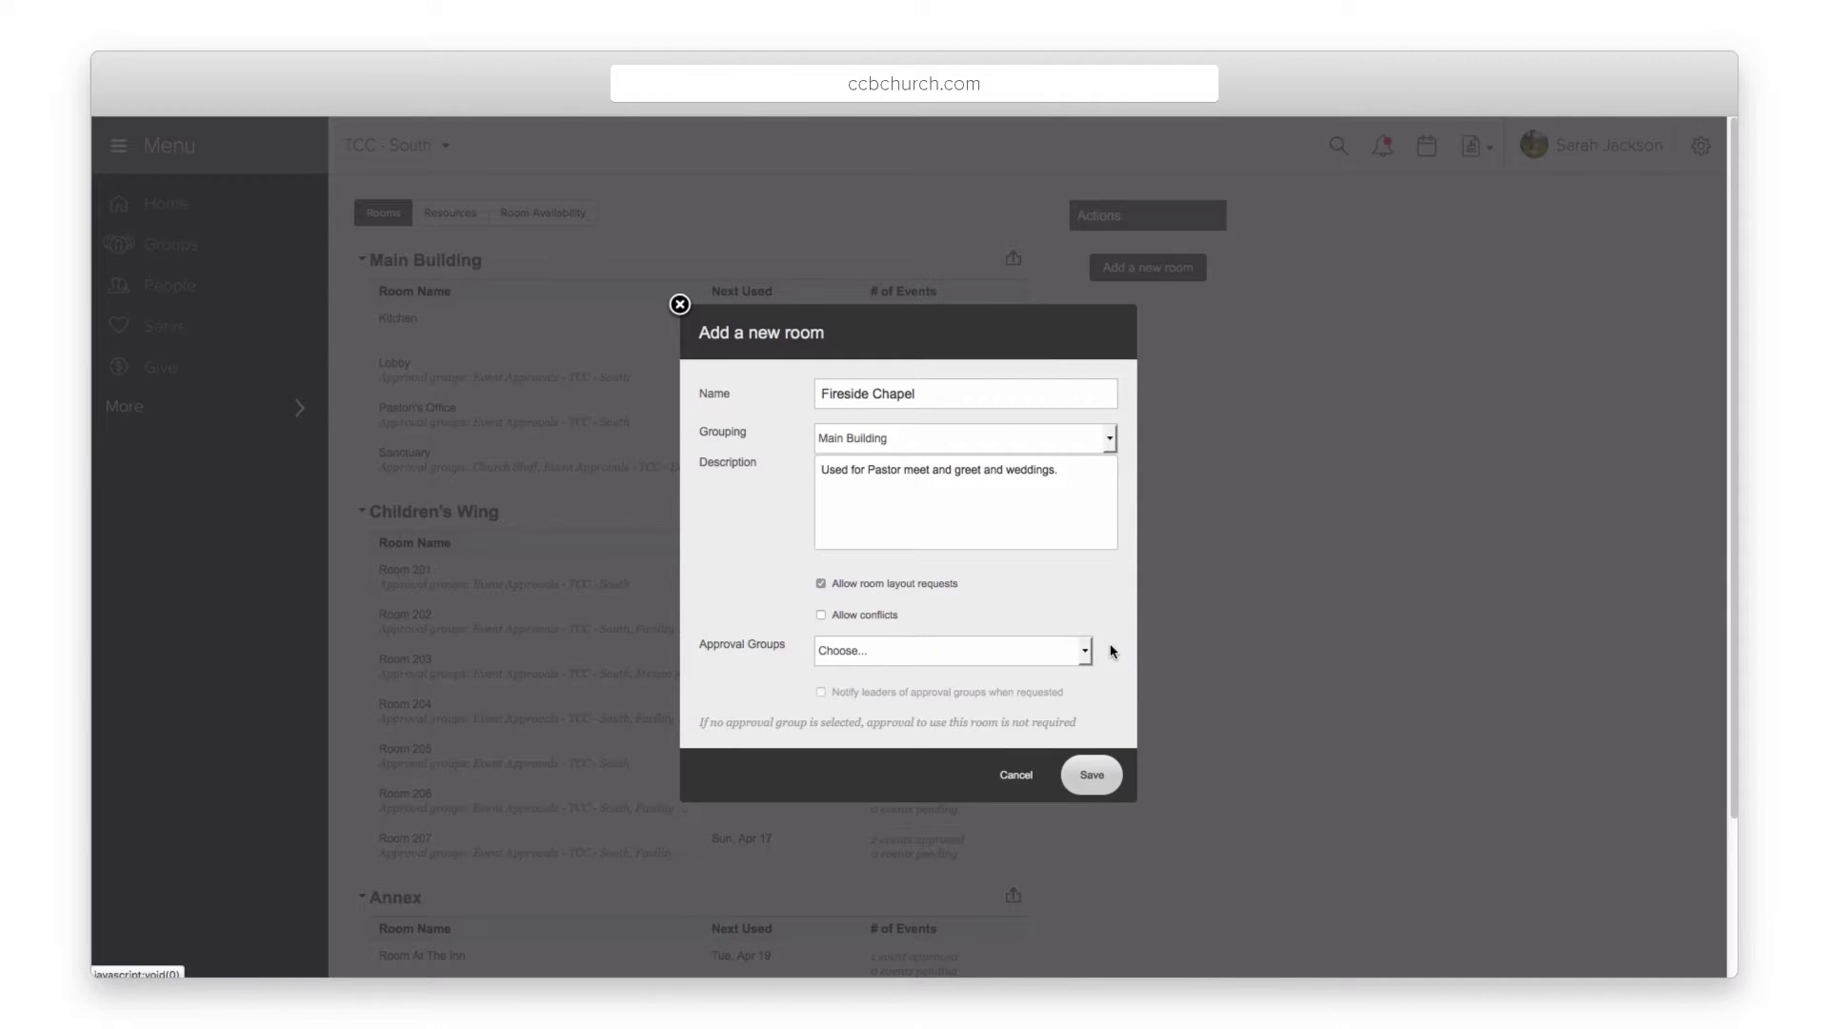
pyautogui.click(834, 655)
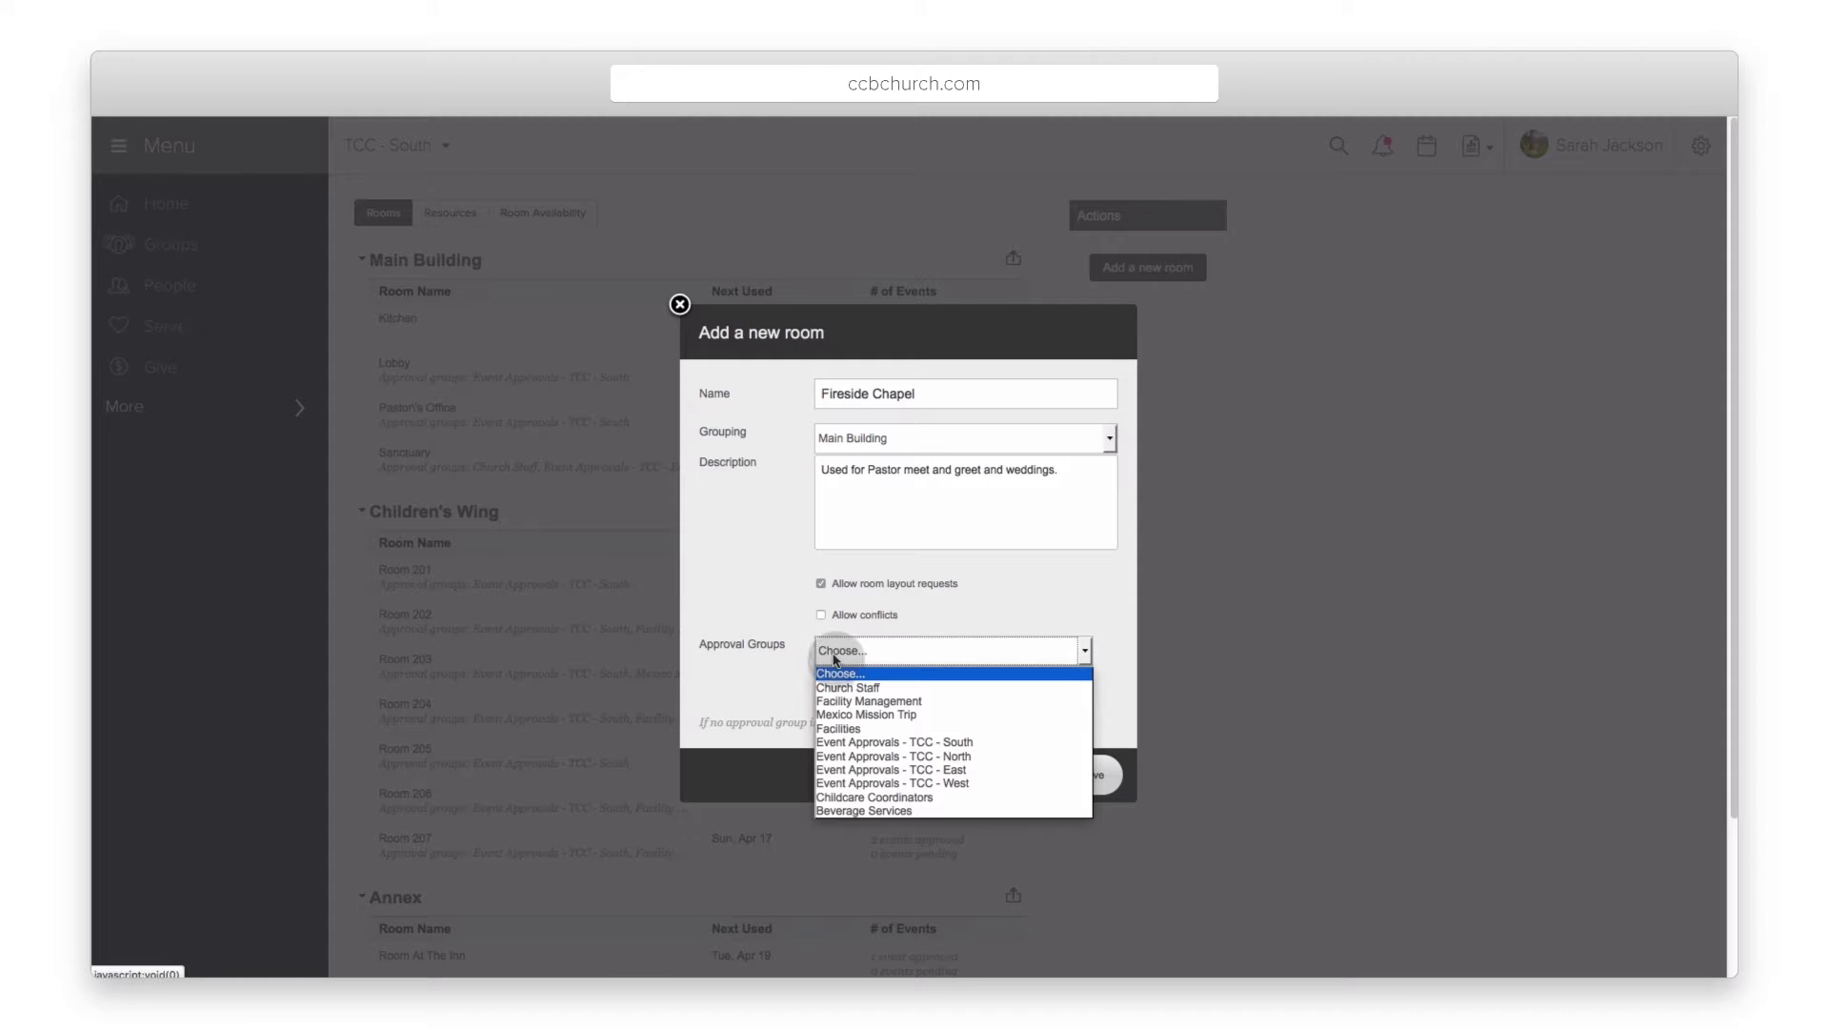
pyautogui.click(842, 707)
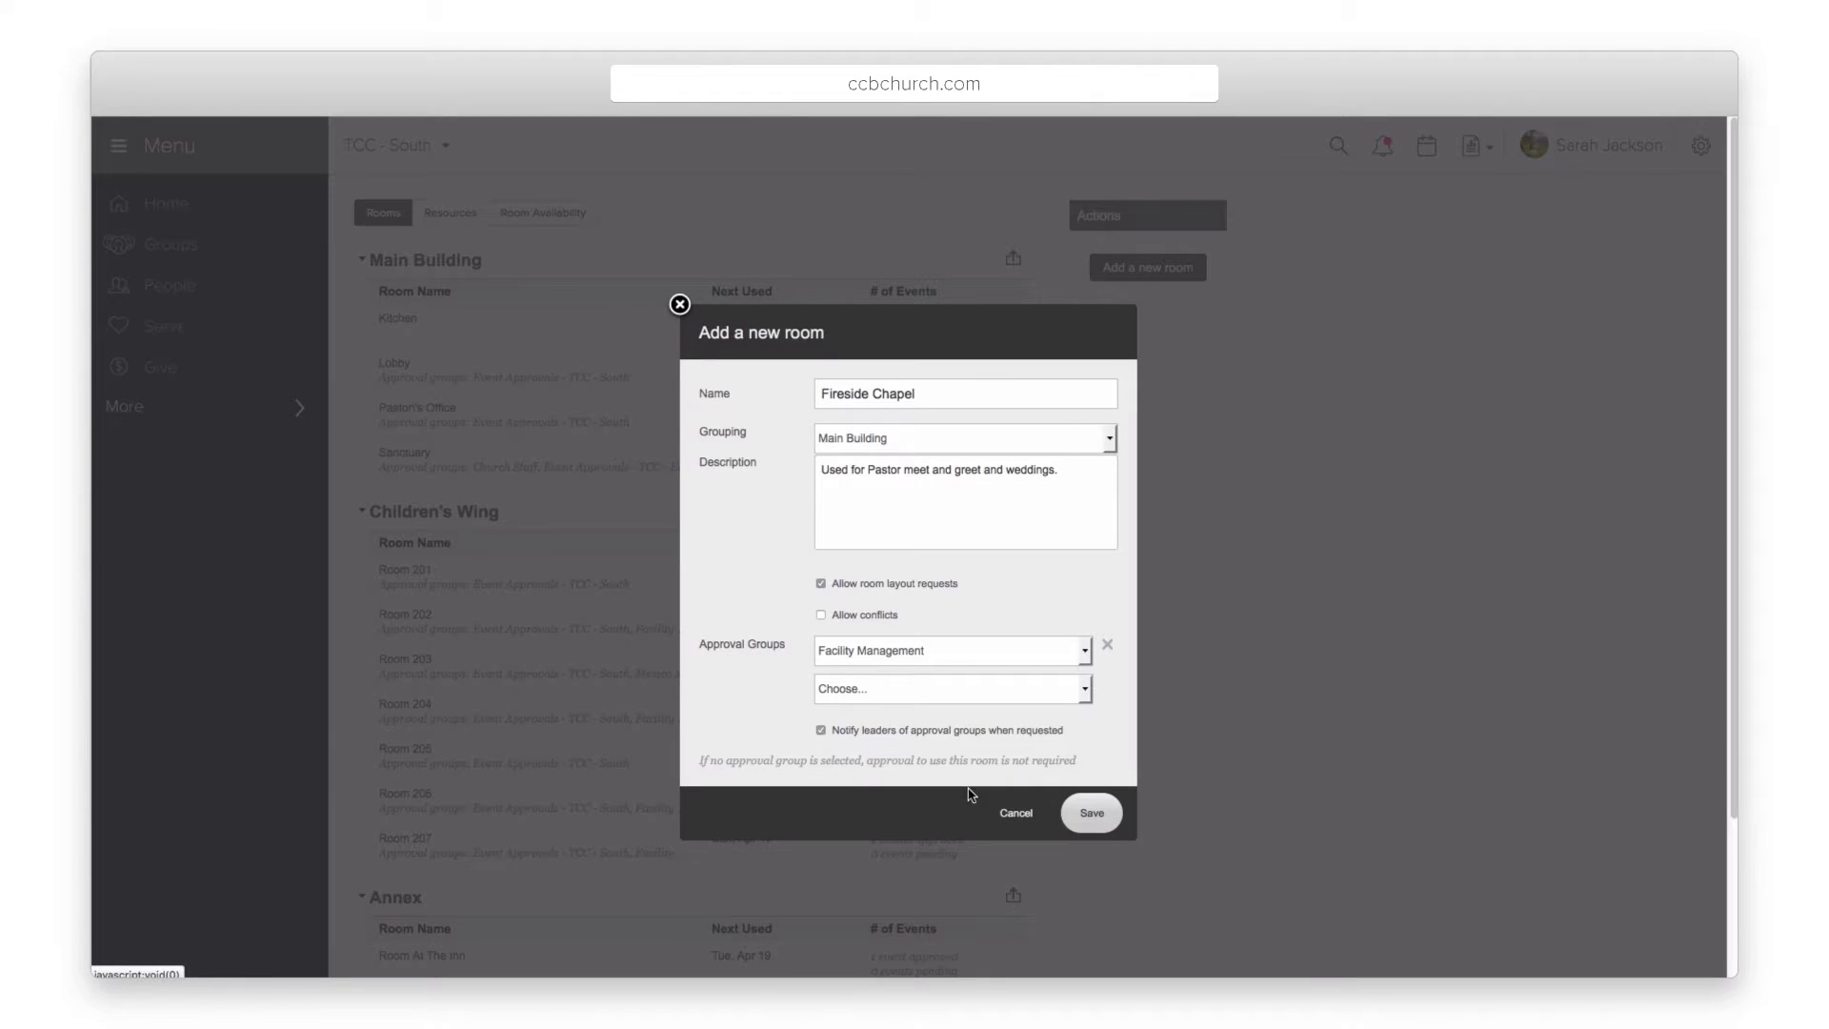
pyautogui.click(1092, 814)
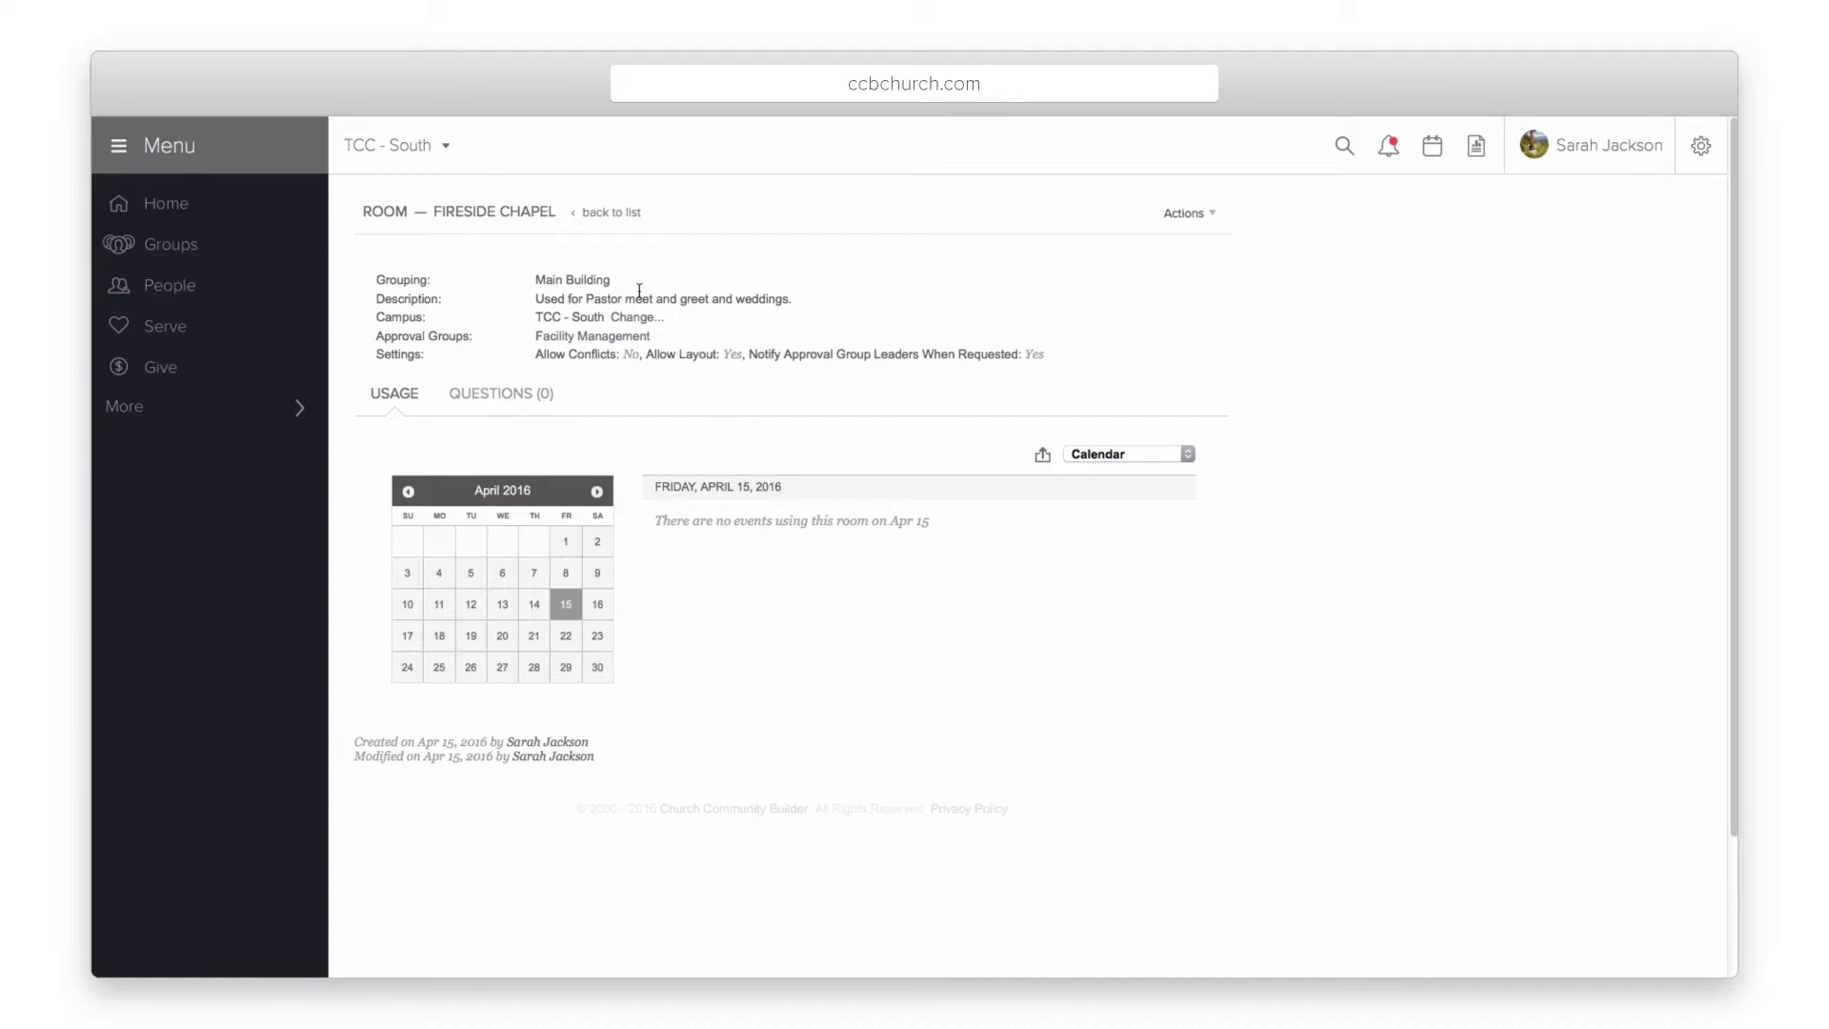
# Start a new resource named Church Van in the General grouping and add a description.
pyautogui.click(612, 217)
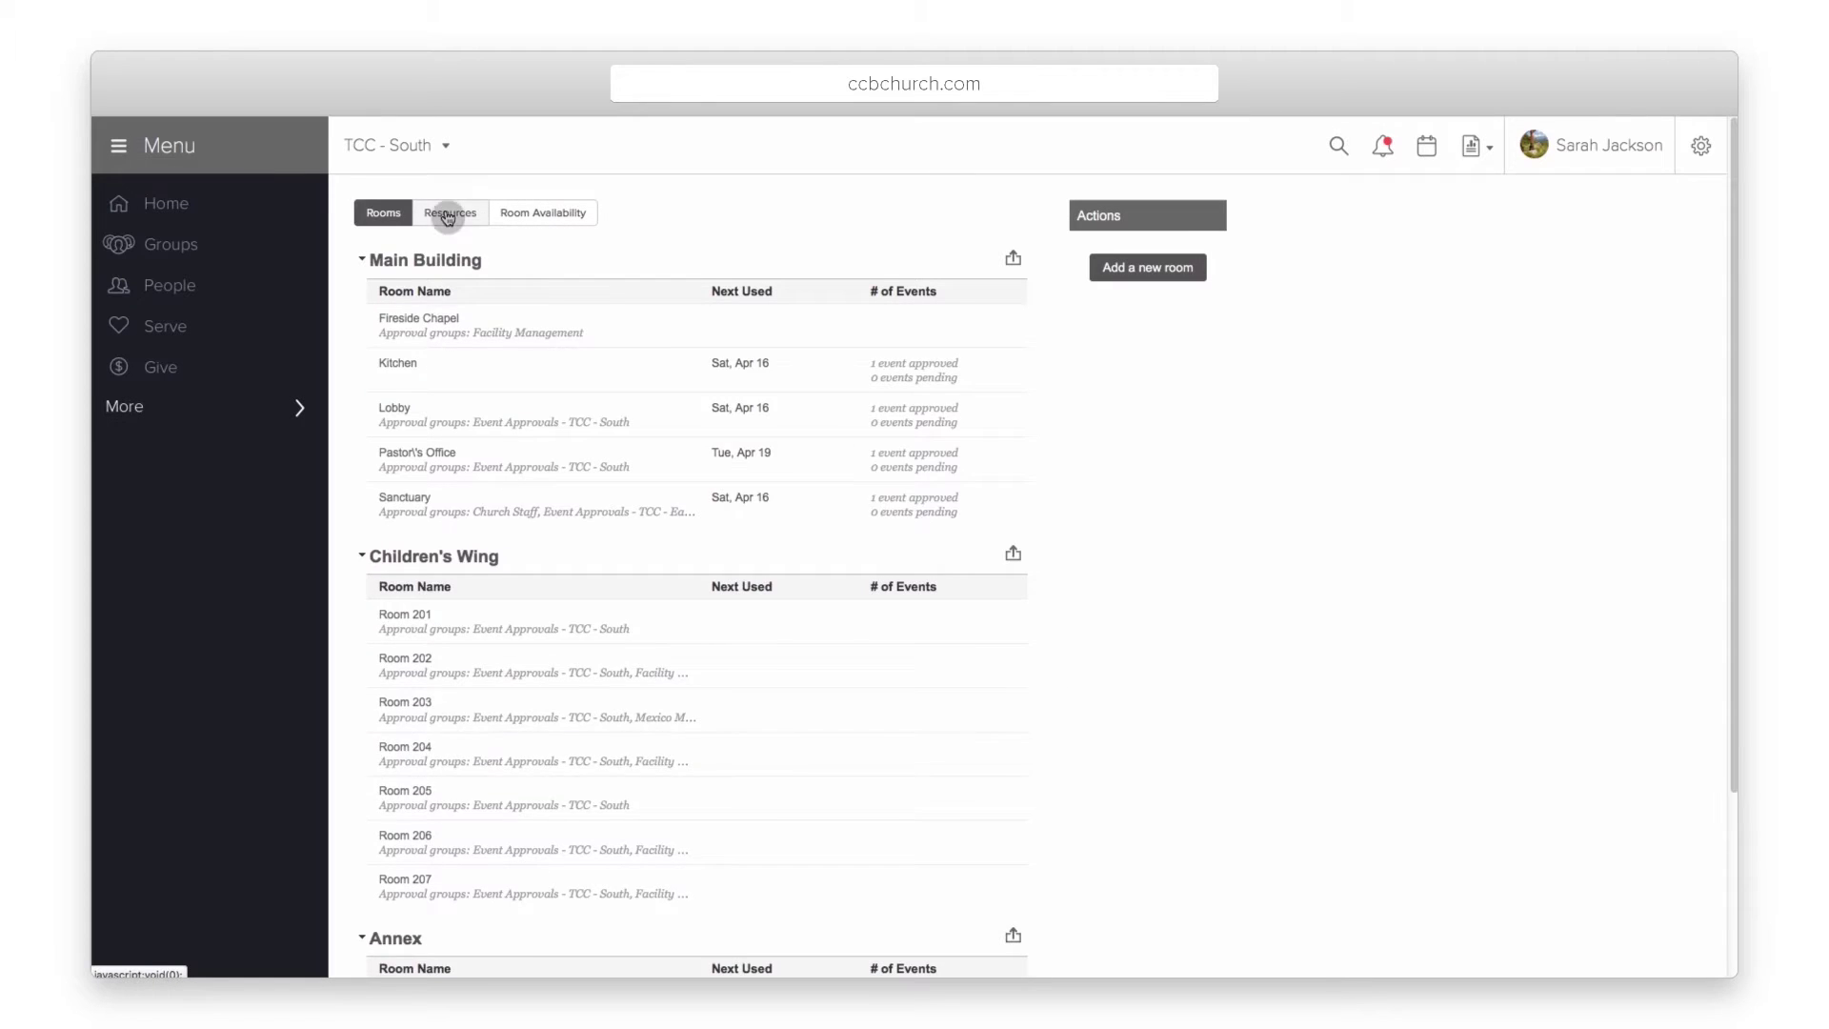
pyautogui.click(447, 214)
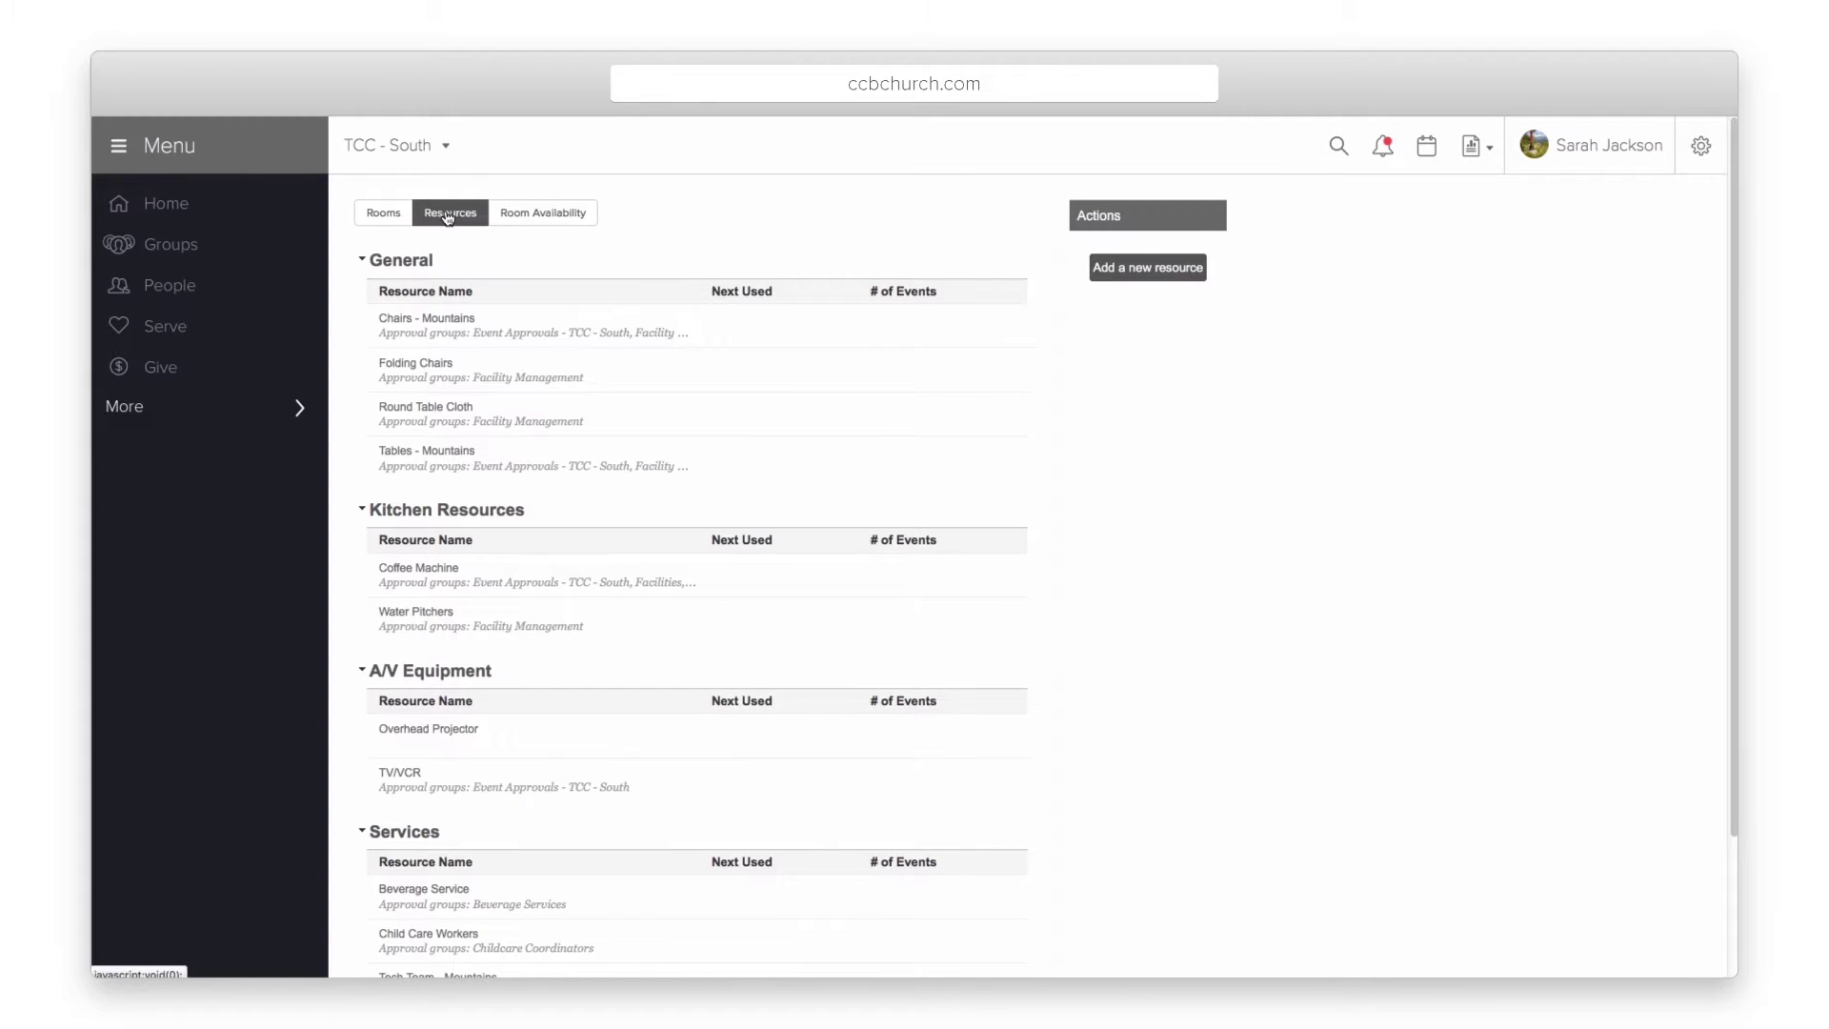
pyautogui.click(1138, 270)
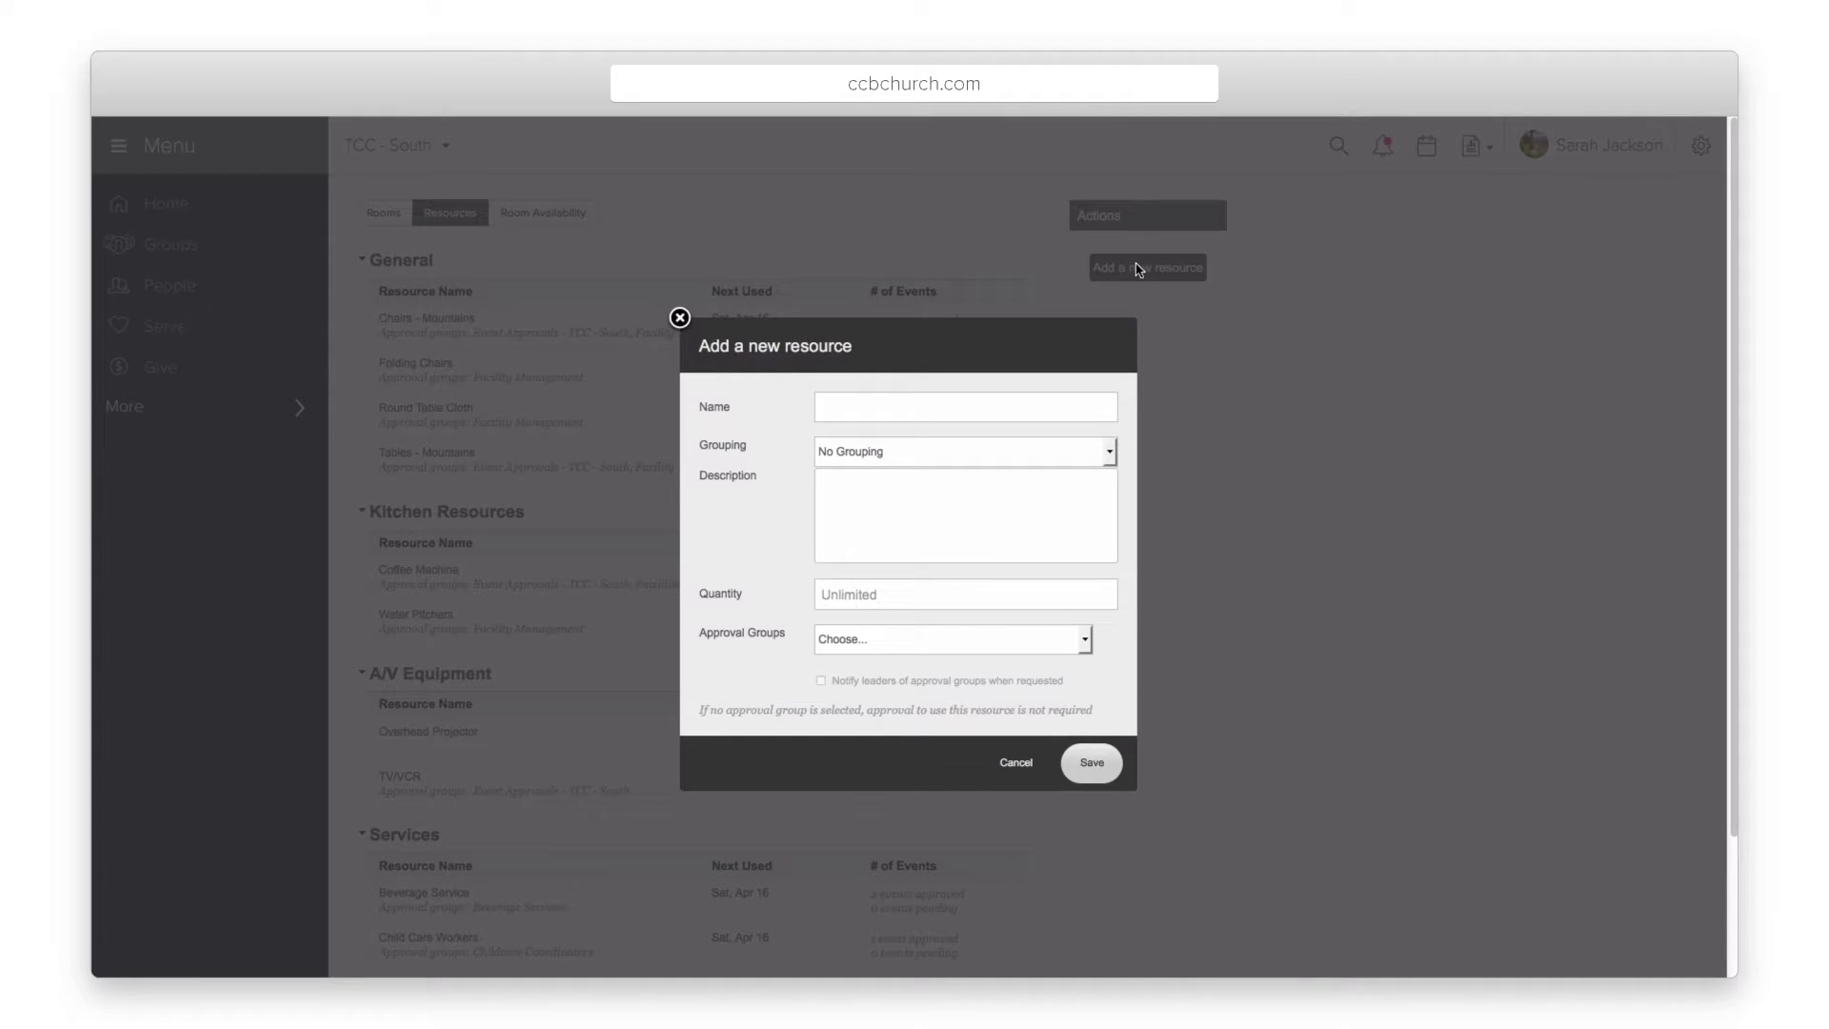
pyautogui.write('Church Van')
pyautogui.click(874, 455)
pyautogui.click(869, 489)
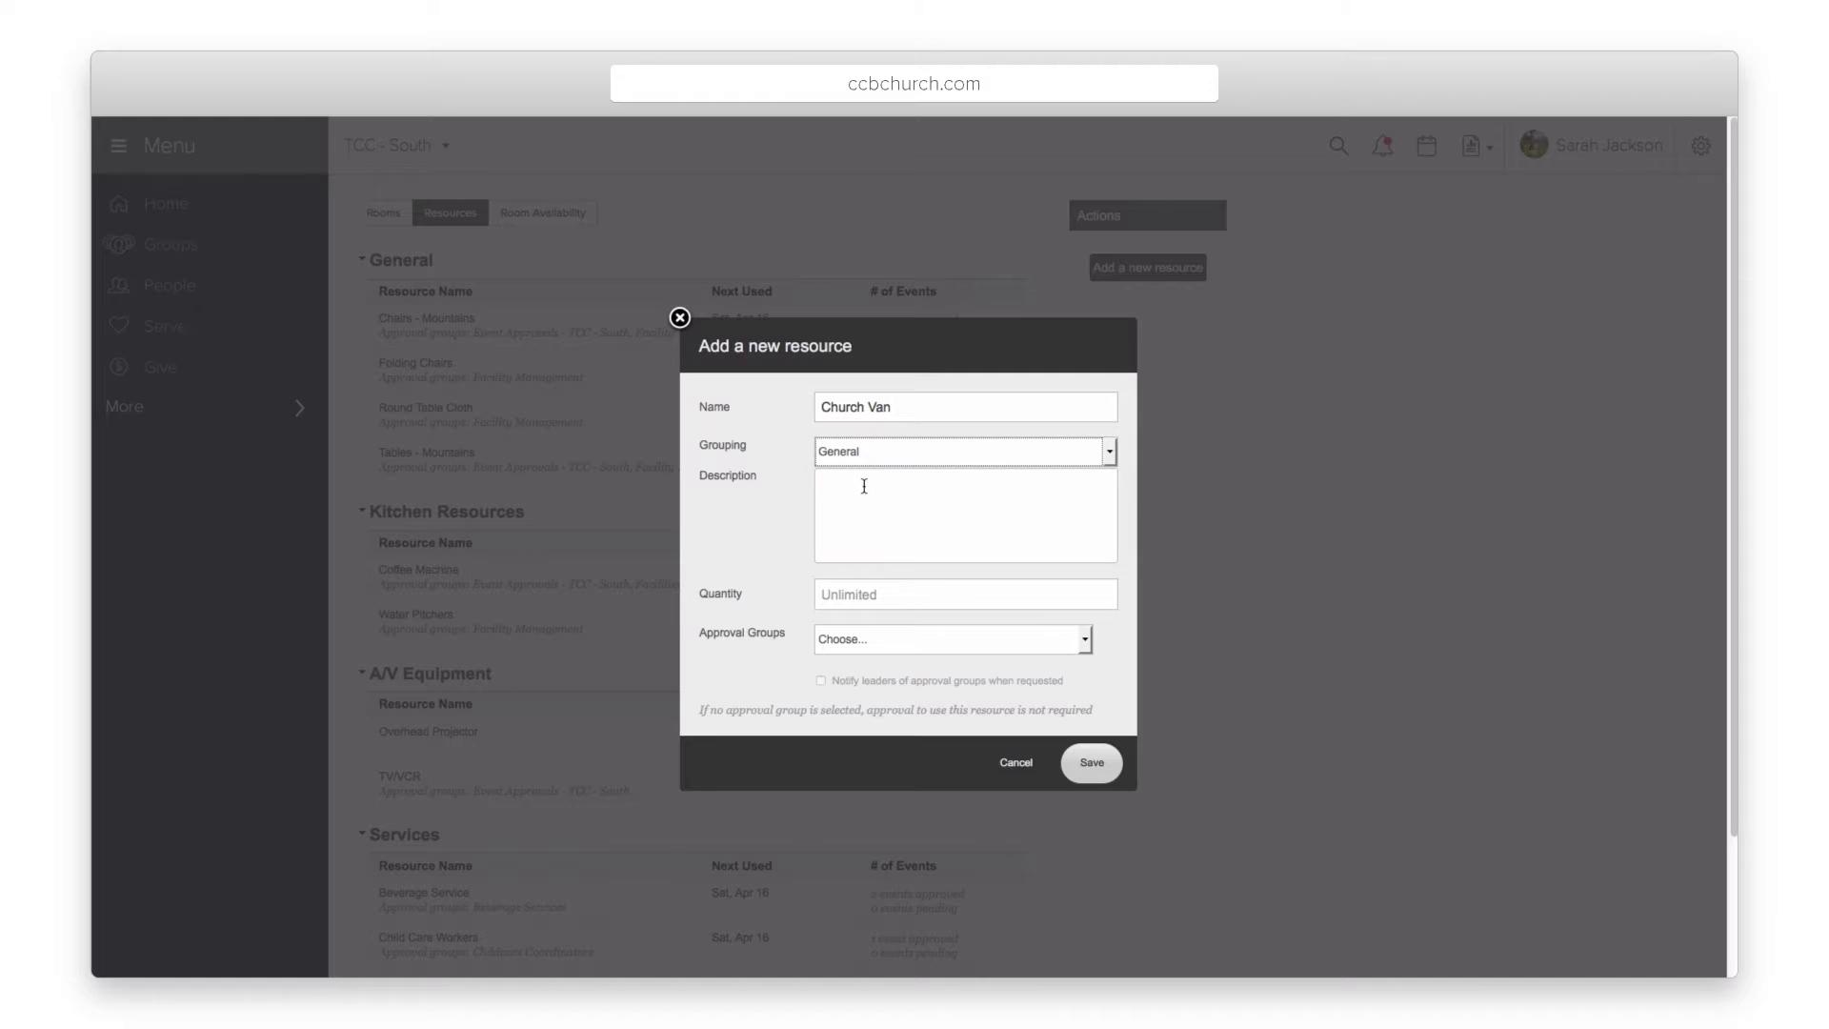
pyautogui.click(879, 508)
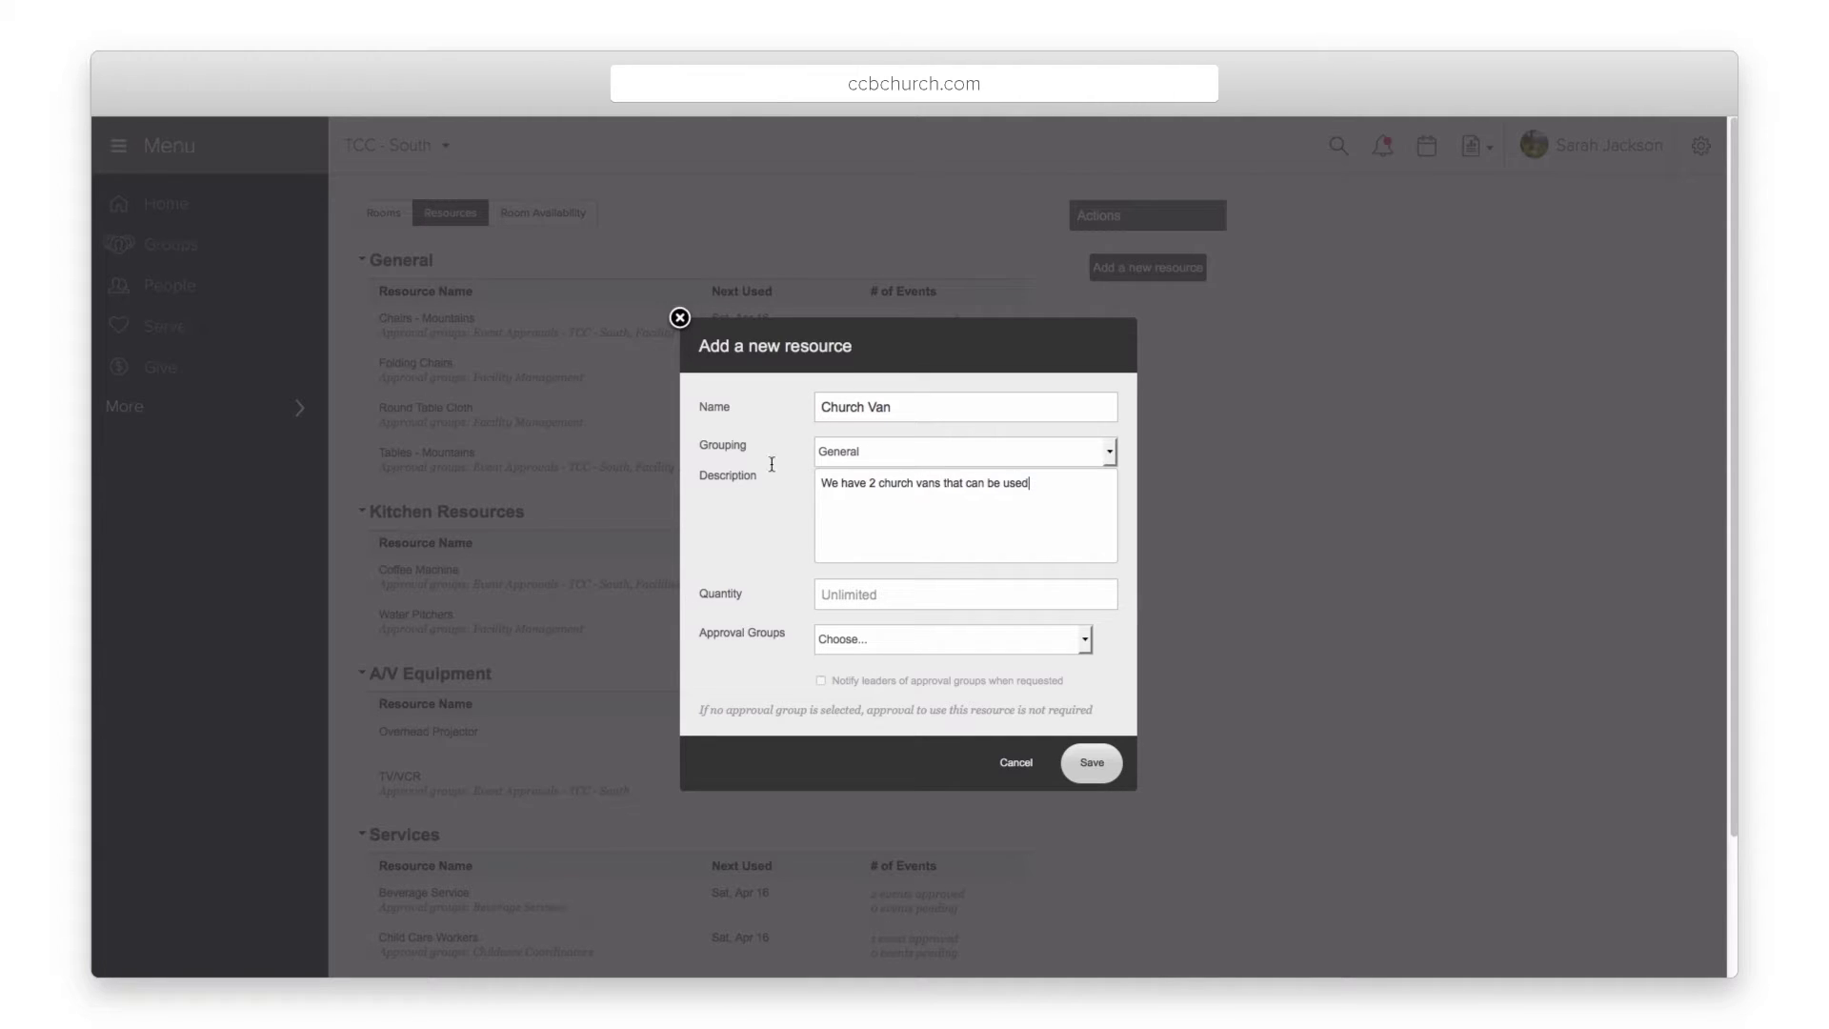
# Set quantity 2 and Facility Management approval with leader notifications, then save.
pyautogui.click(854, 593)
pyautogui.write('2')
pyautogui.click(858, 638)
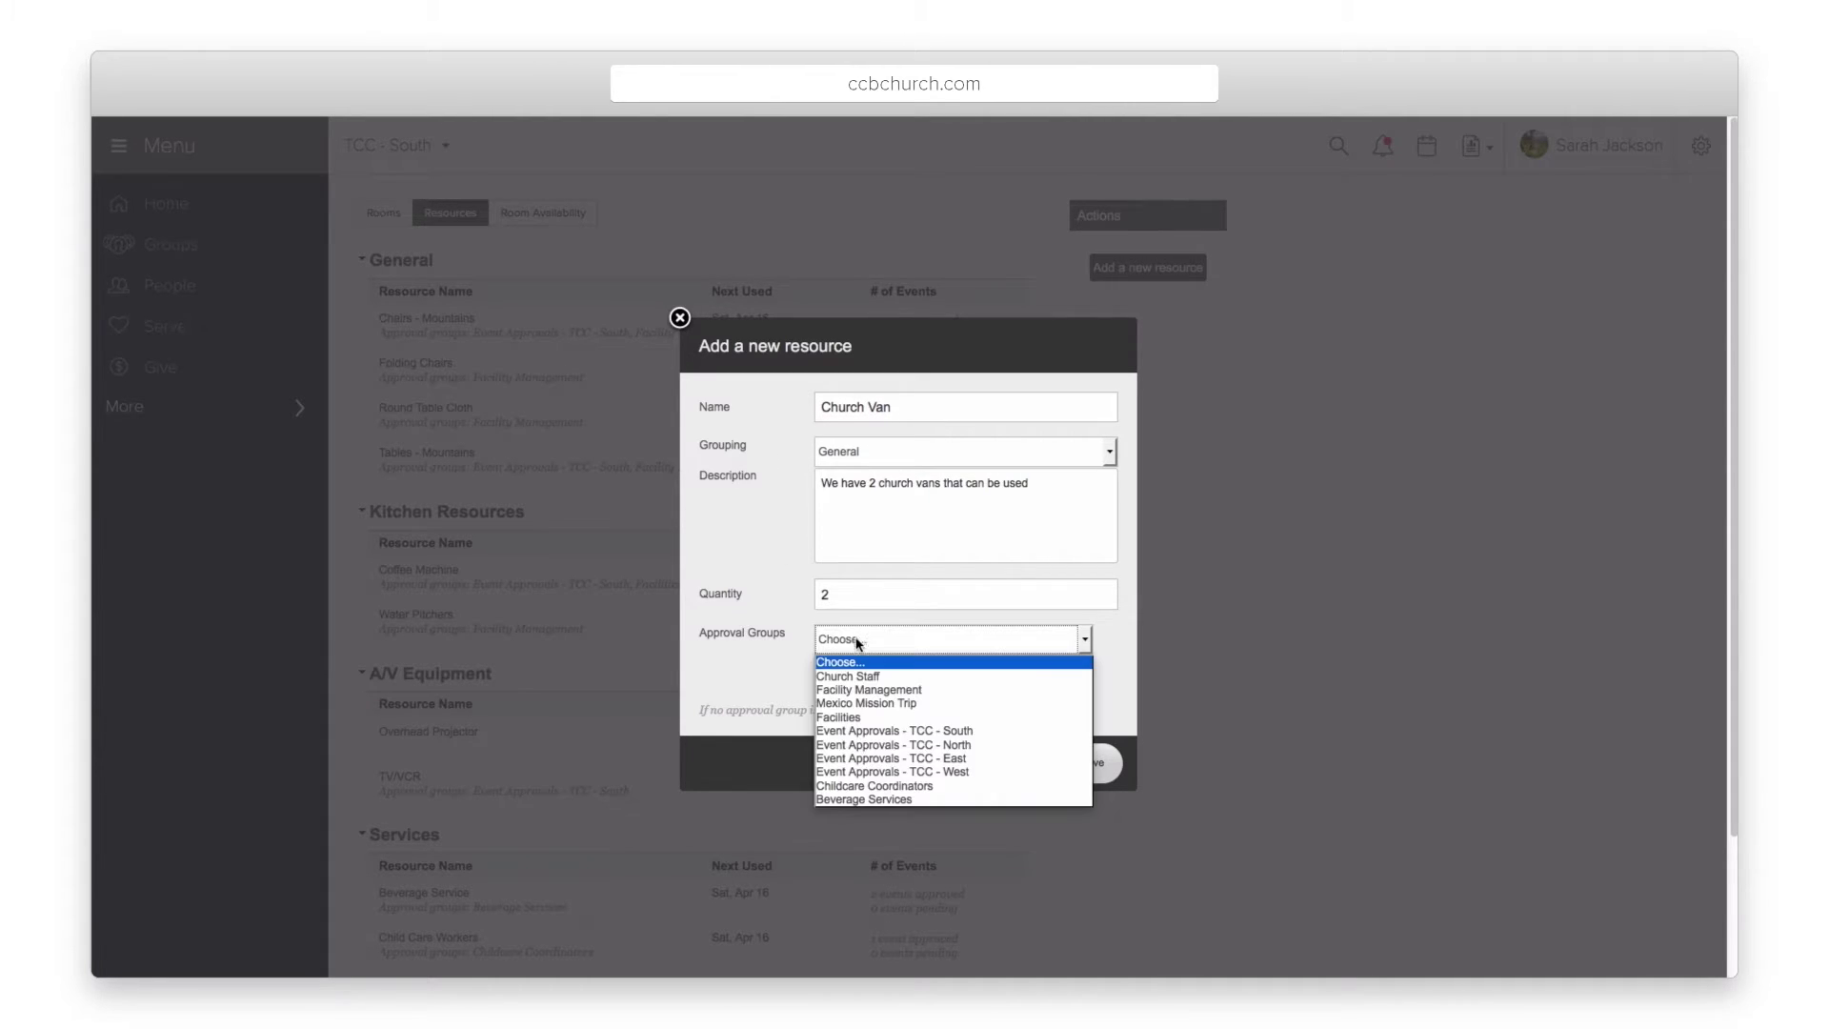
pyautogui.click(850, 690)
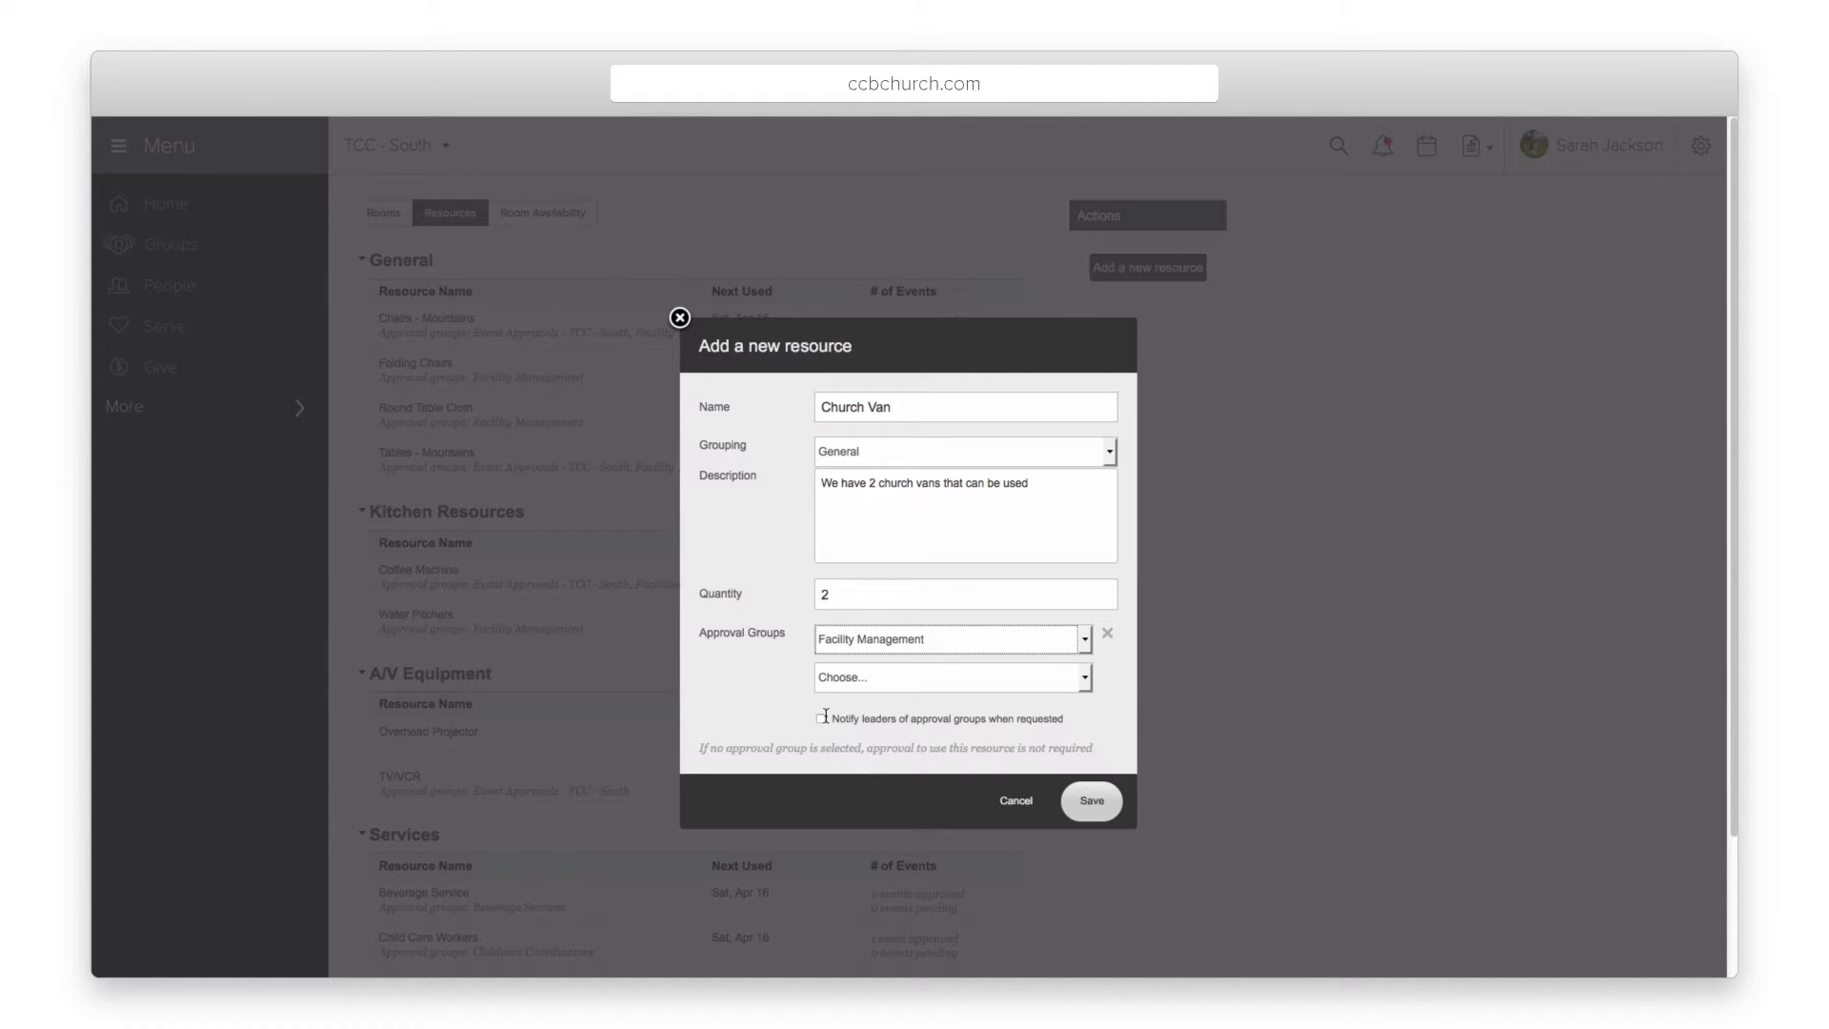
pyautogui.click(823, 720)
pyautogui.click(1092, 801)
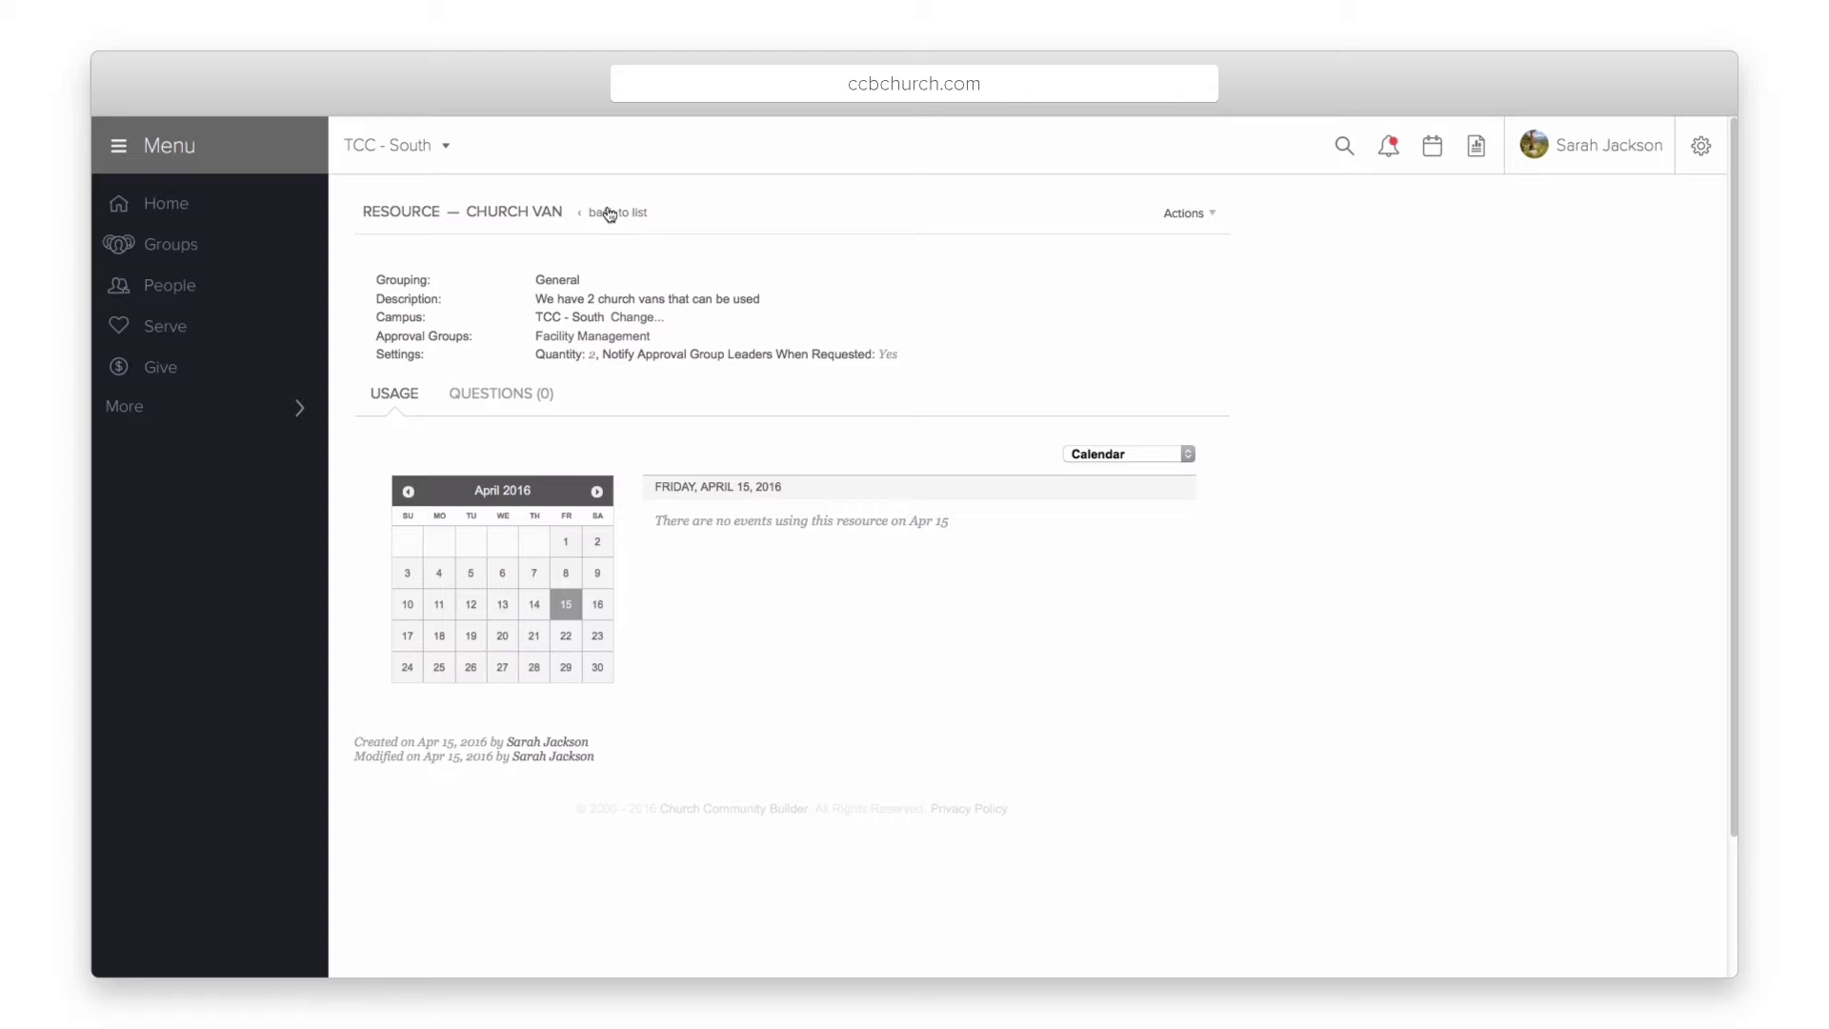
# Confirm Church Van in the resources list, then open the Lobby room from Rooms.
pyautogui.click(609, 213)
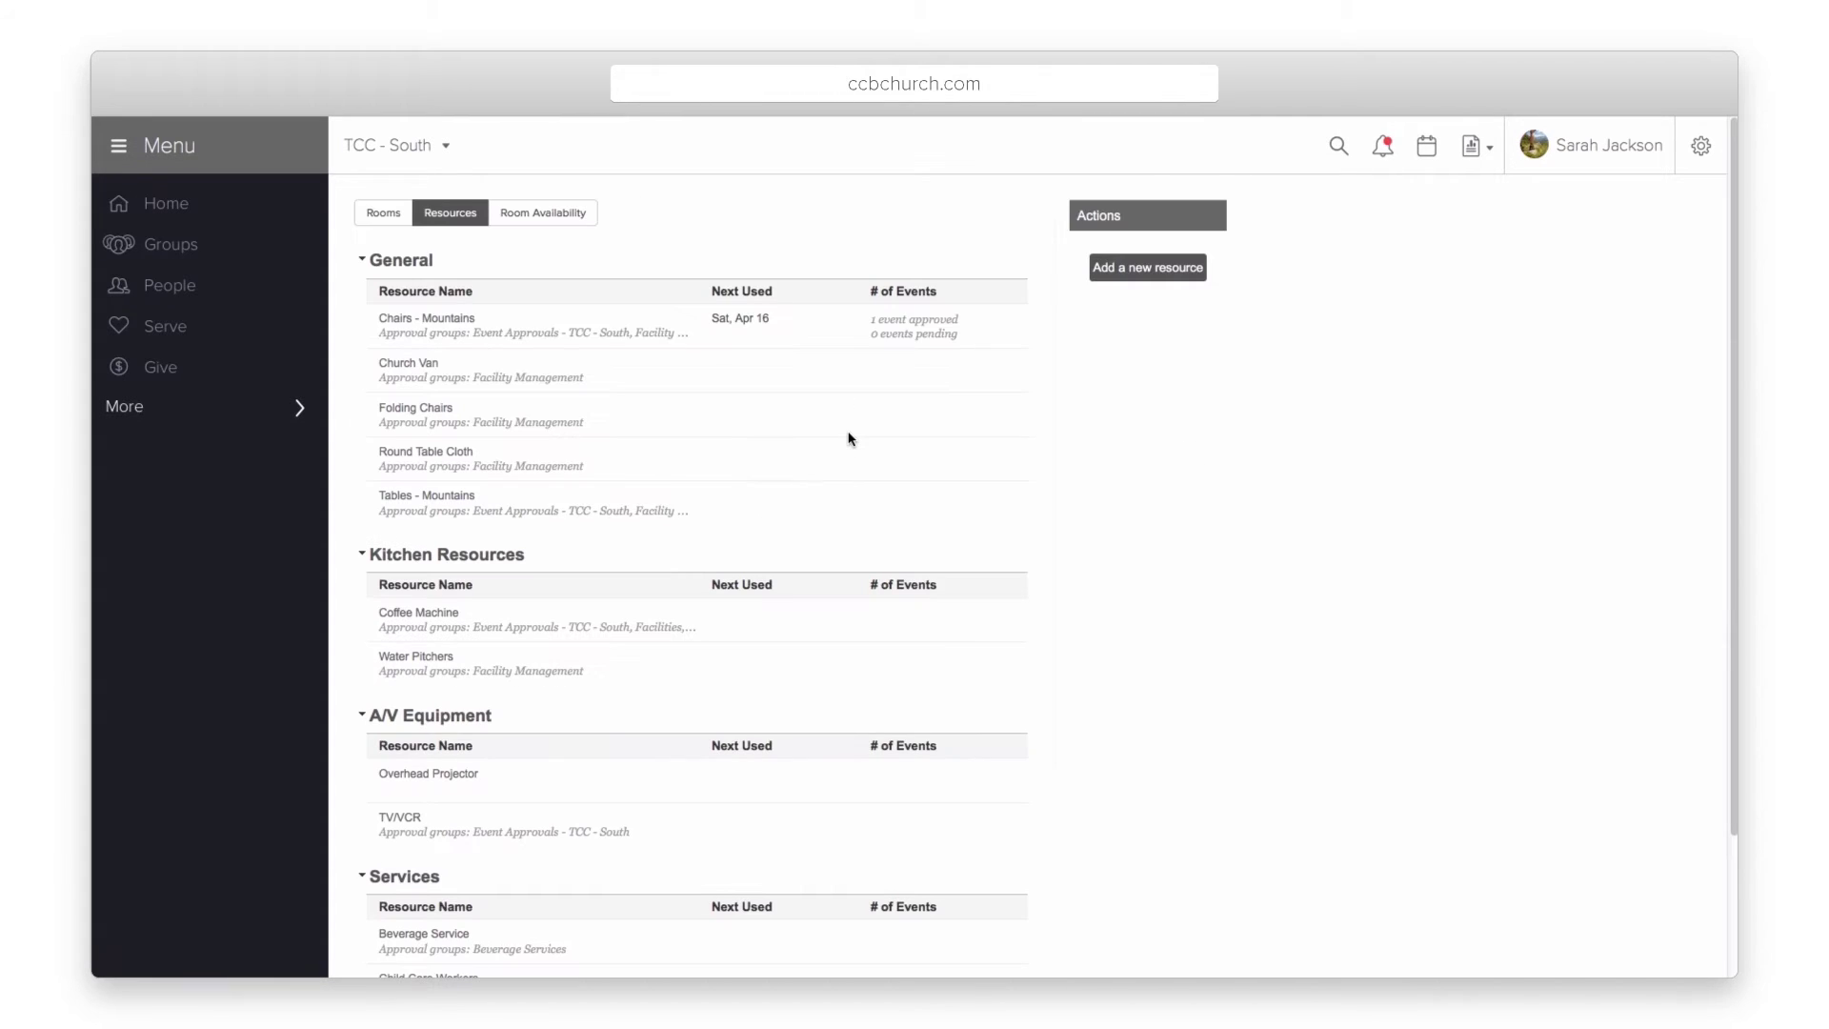
pyautogui.scroll(-4, 851, 439)
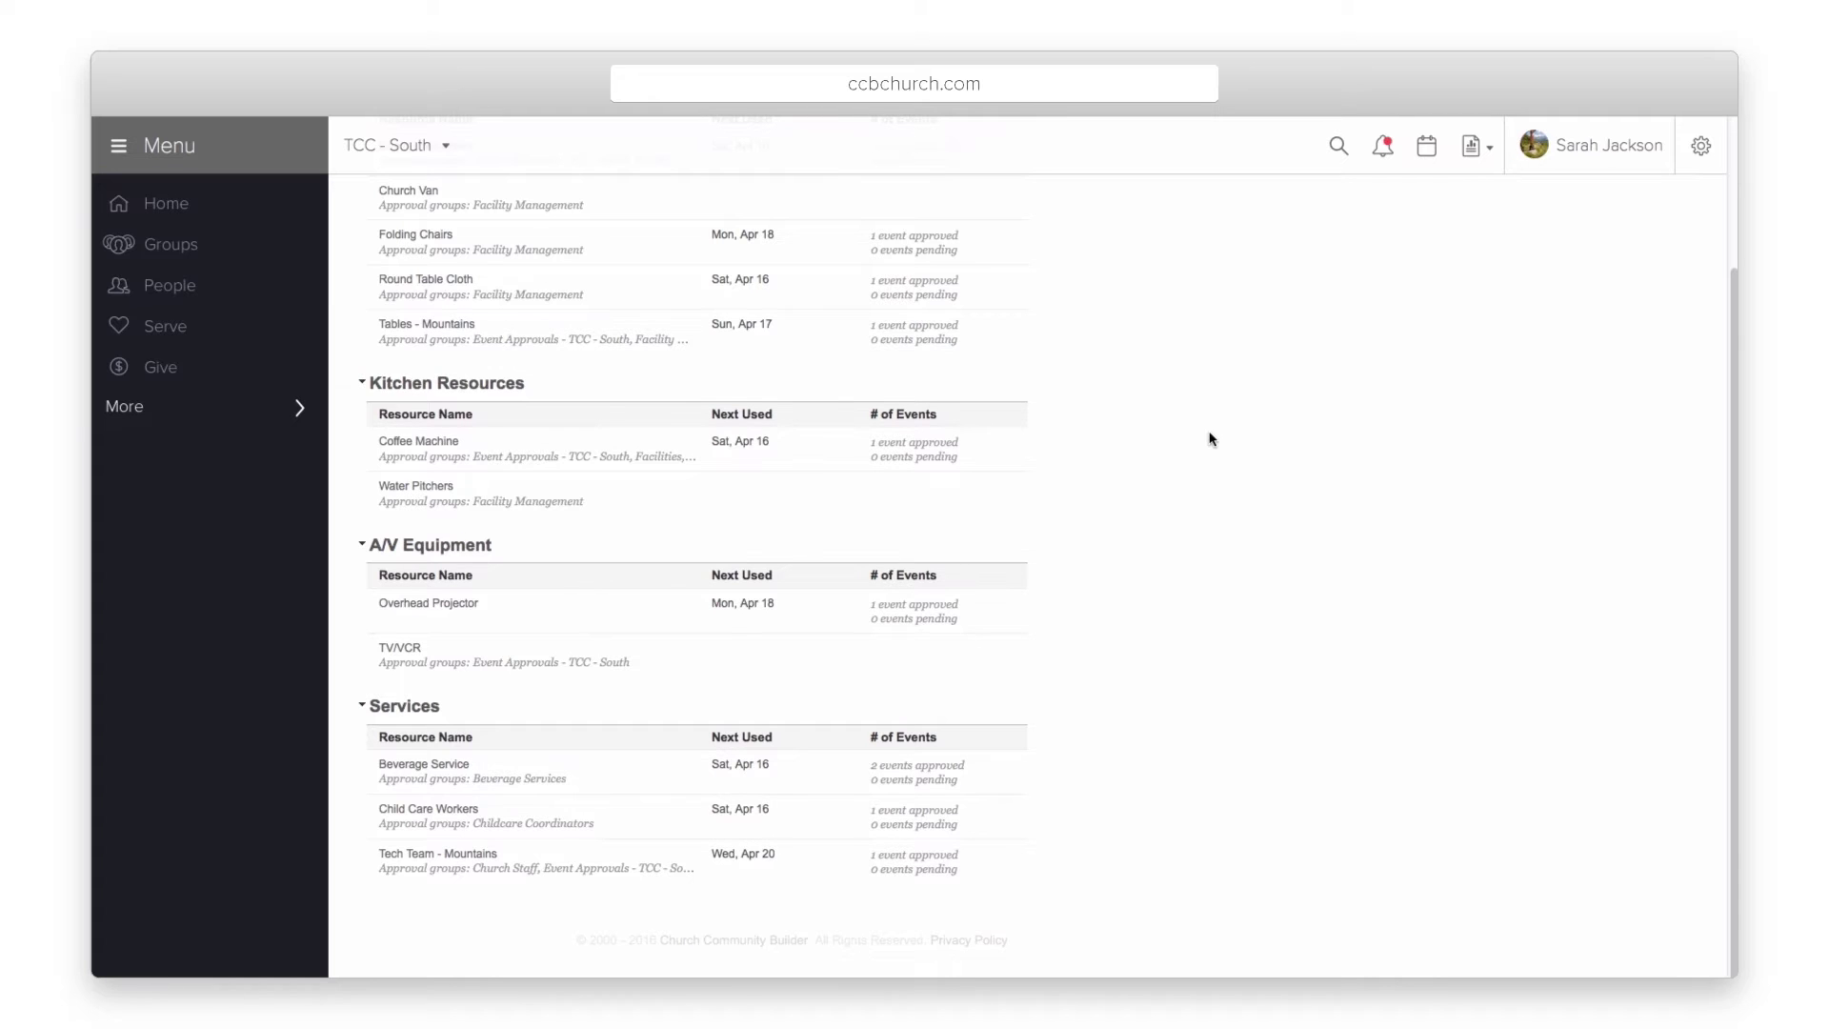
pyautogui.scroll(3, 1212, 439)
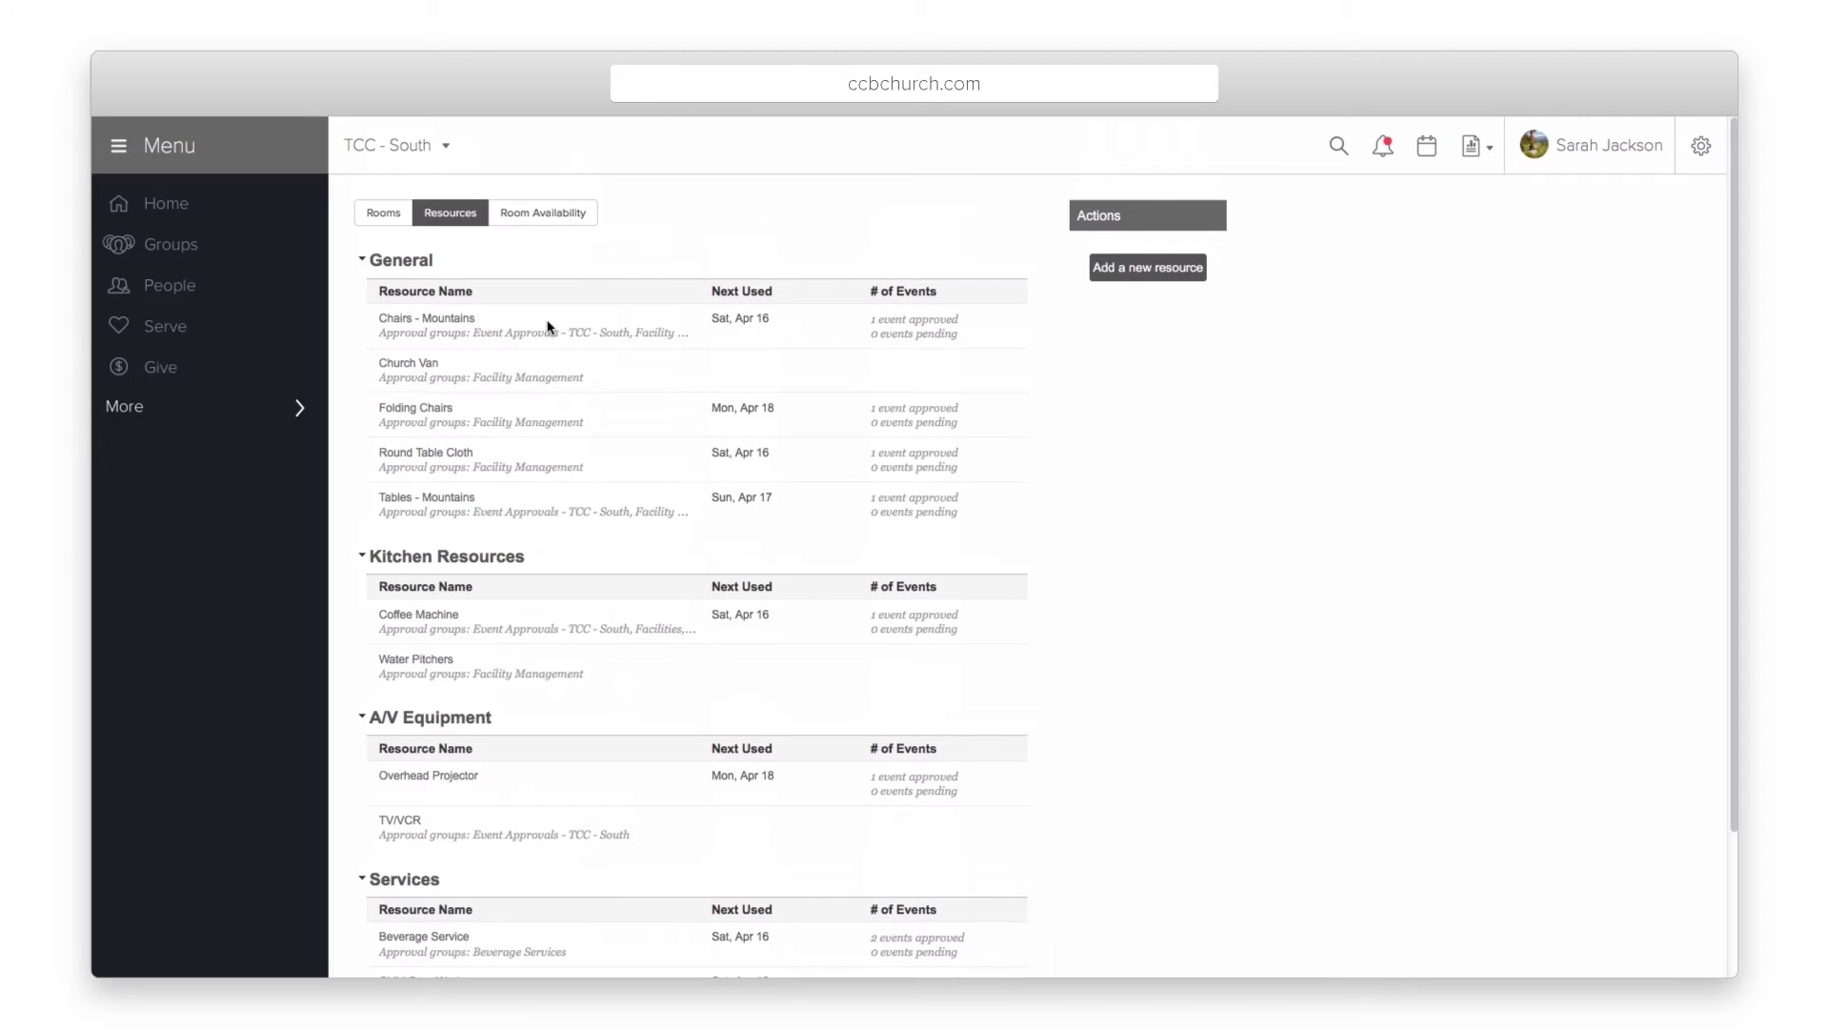
pyautogui.click(384, 214)
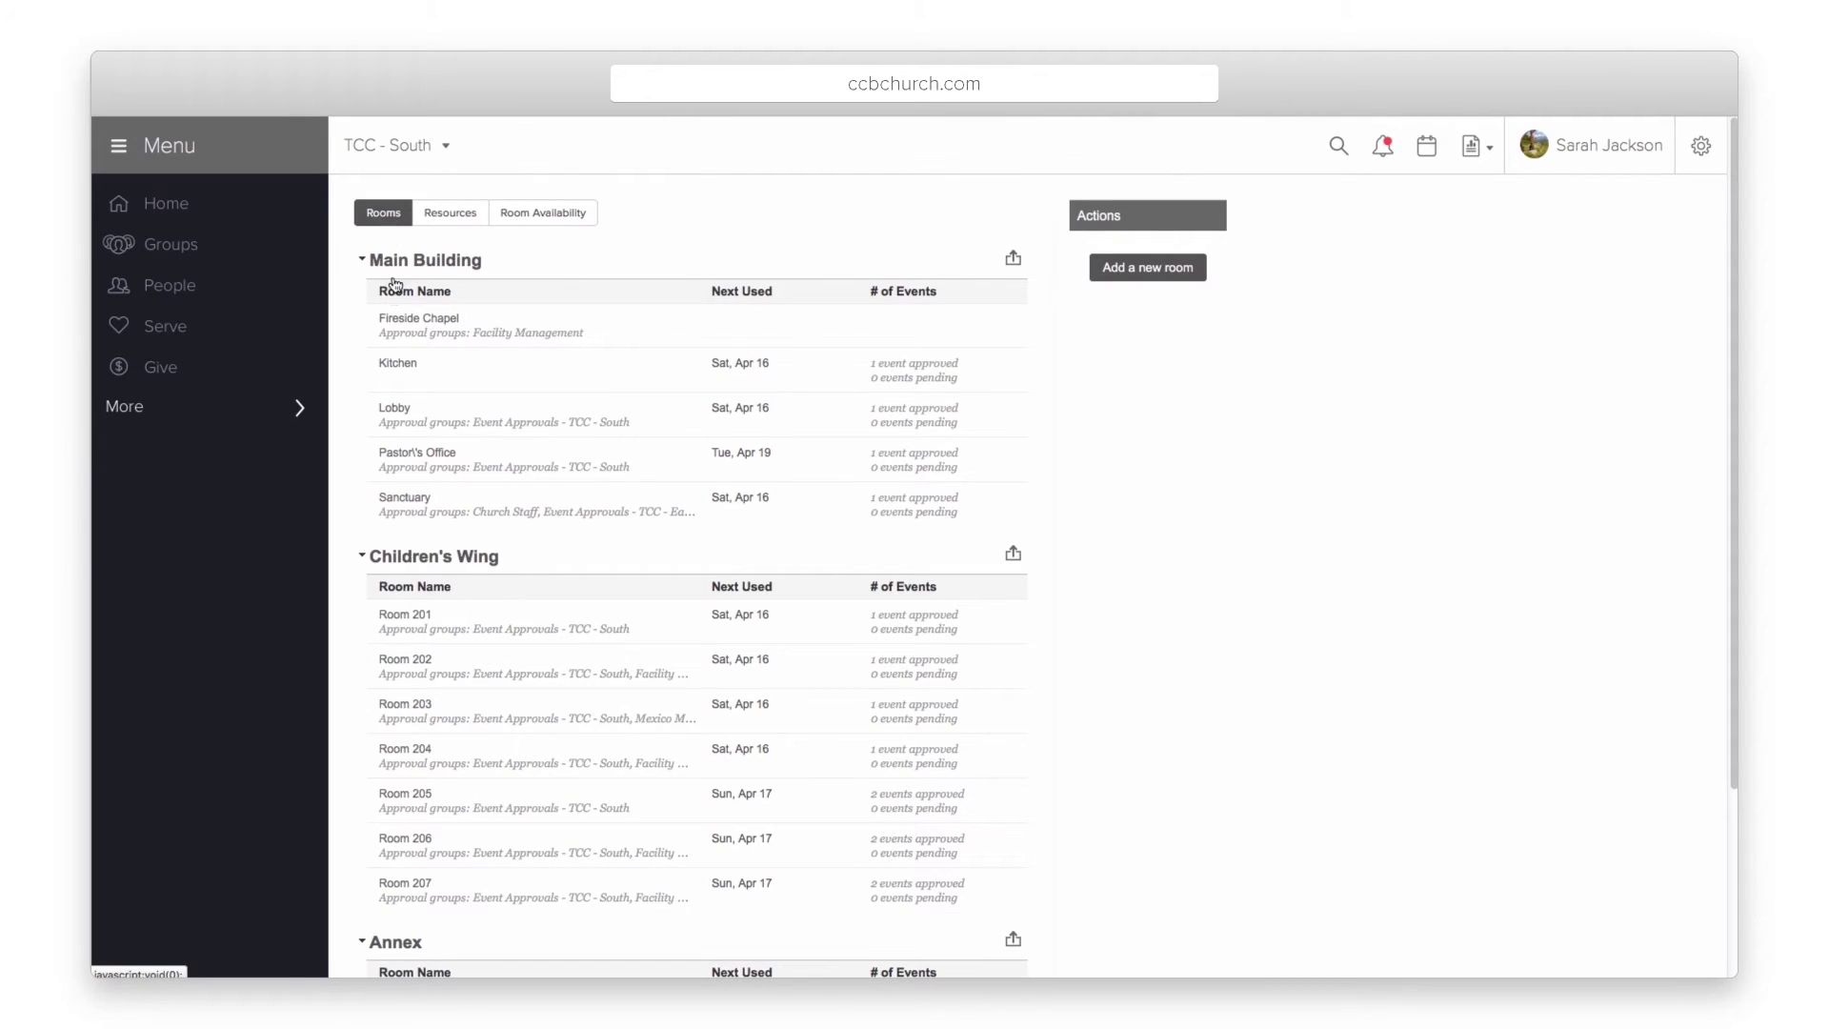
pyautogui.click(389, 416)
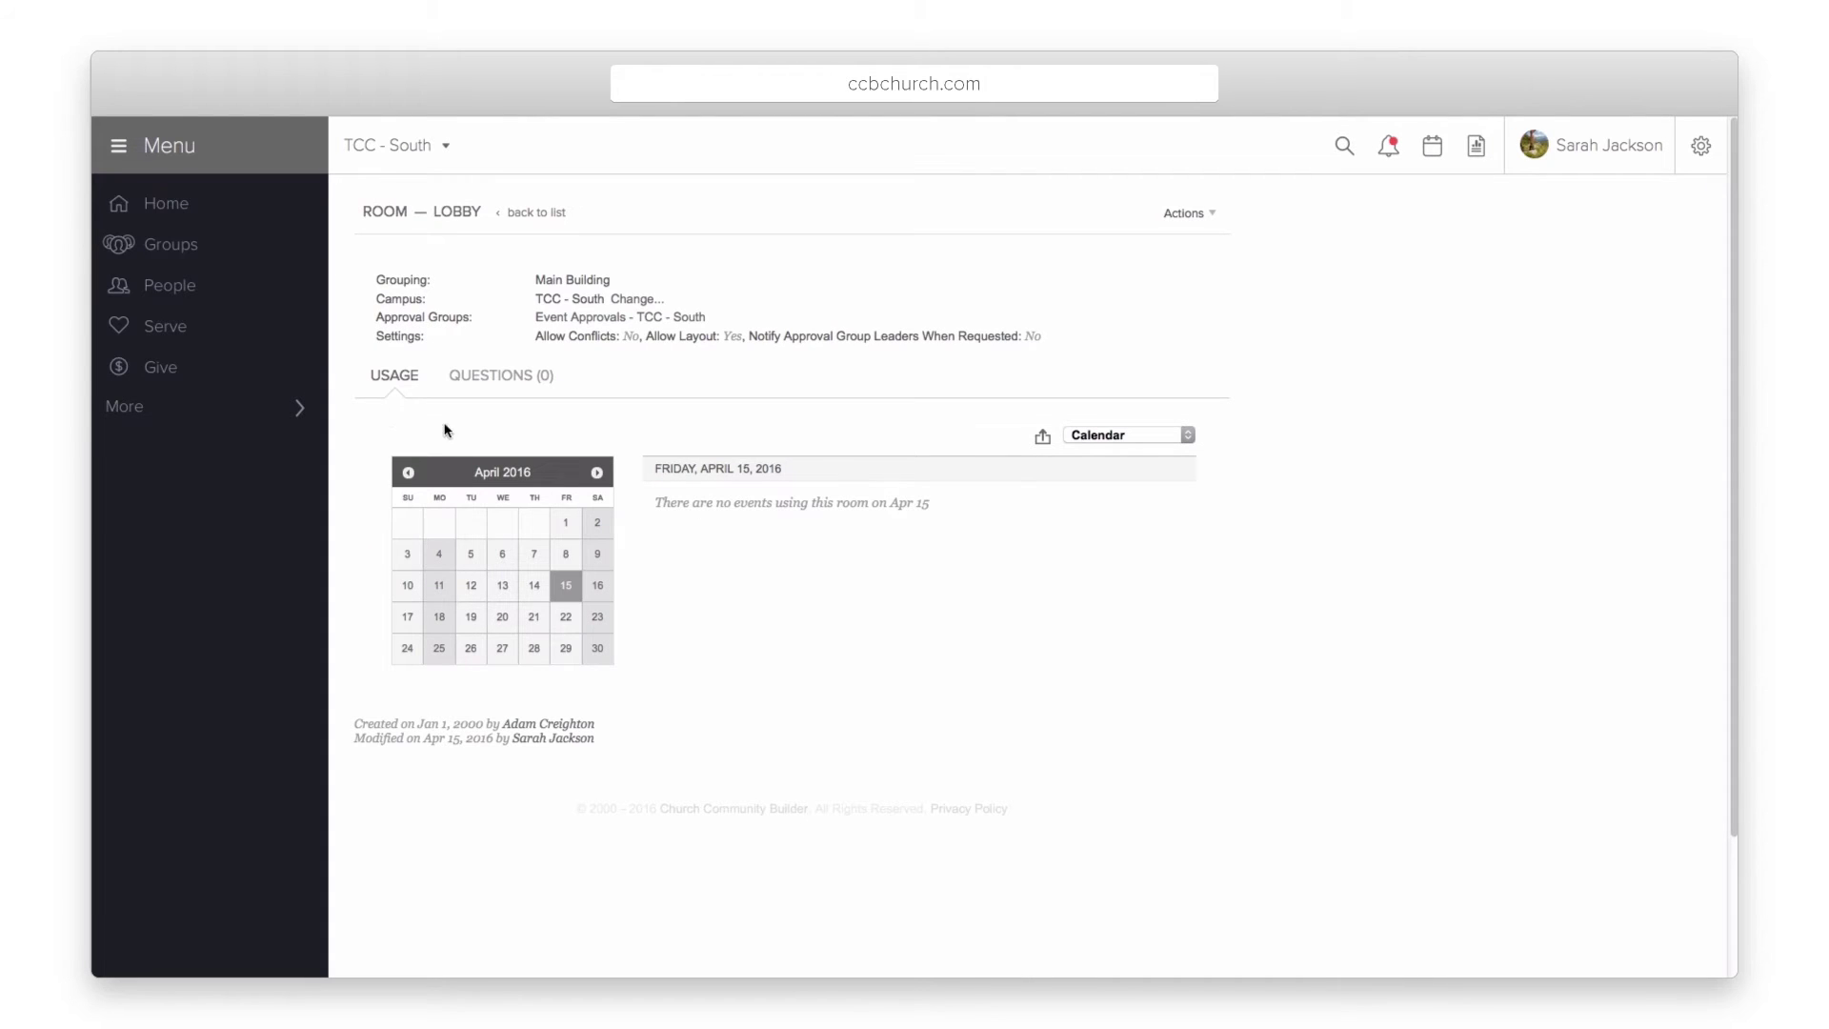
# Go to the Lobby's empty Questions tab and begin adding a question.
pyautogui.click(1181, 214)
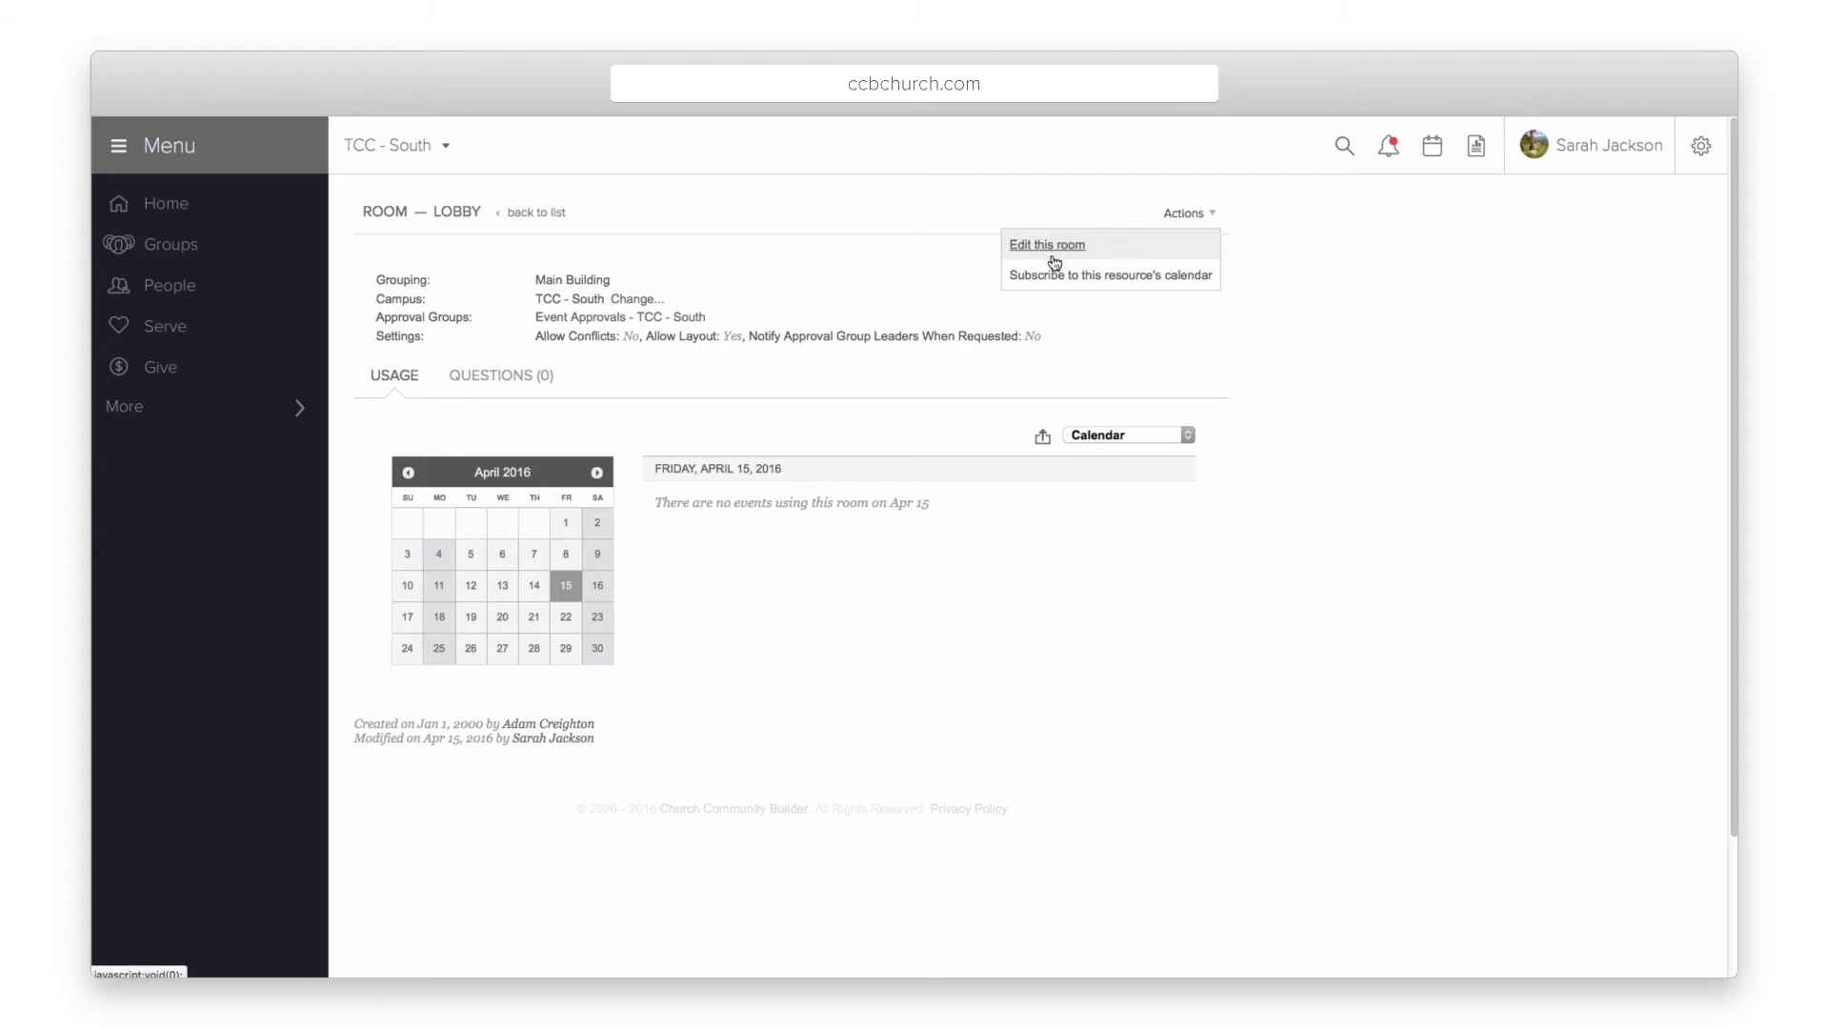
pyautogui.click(478, 379)
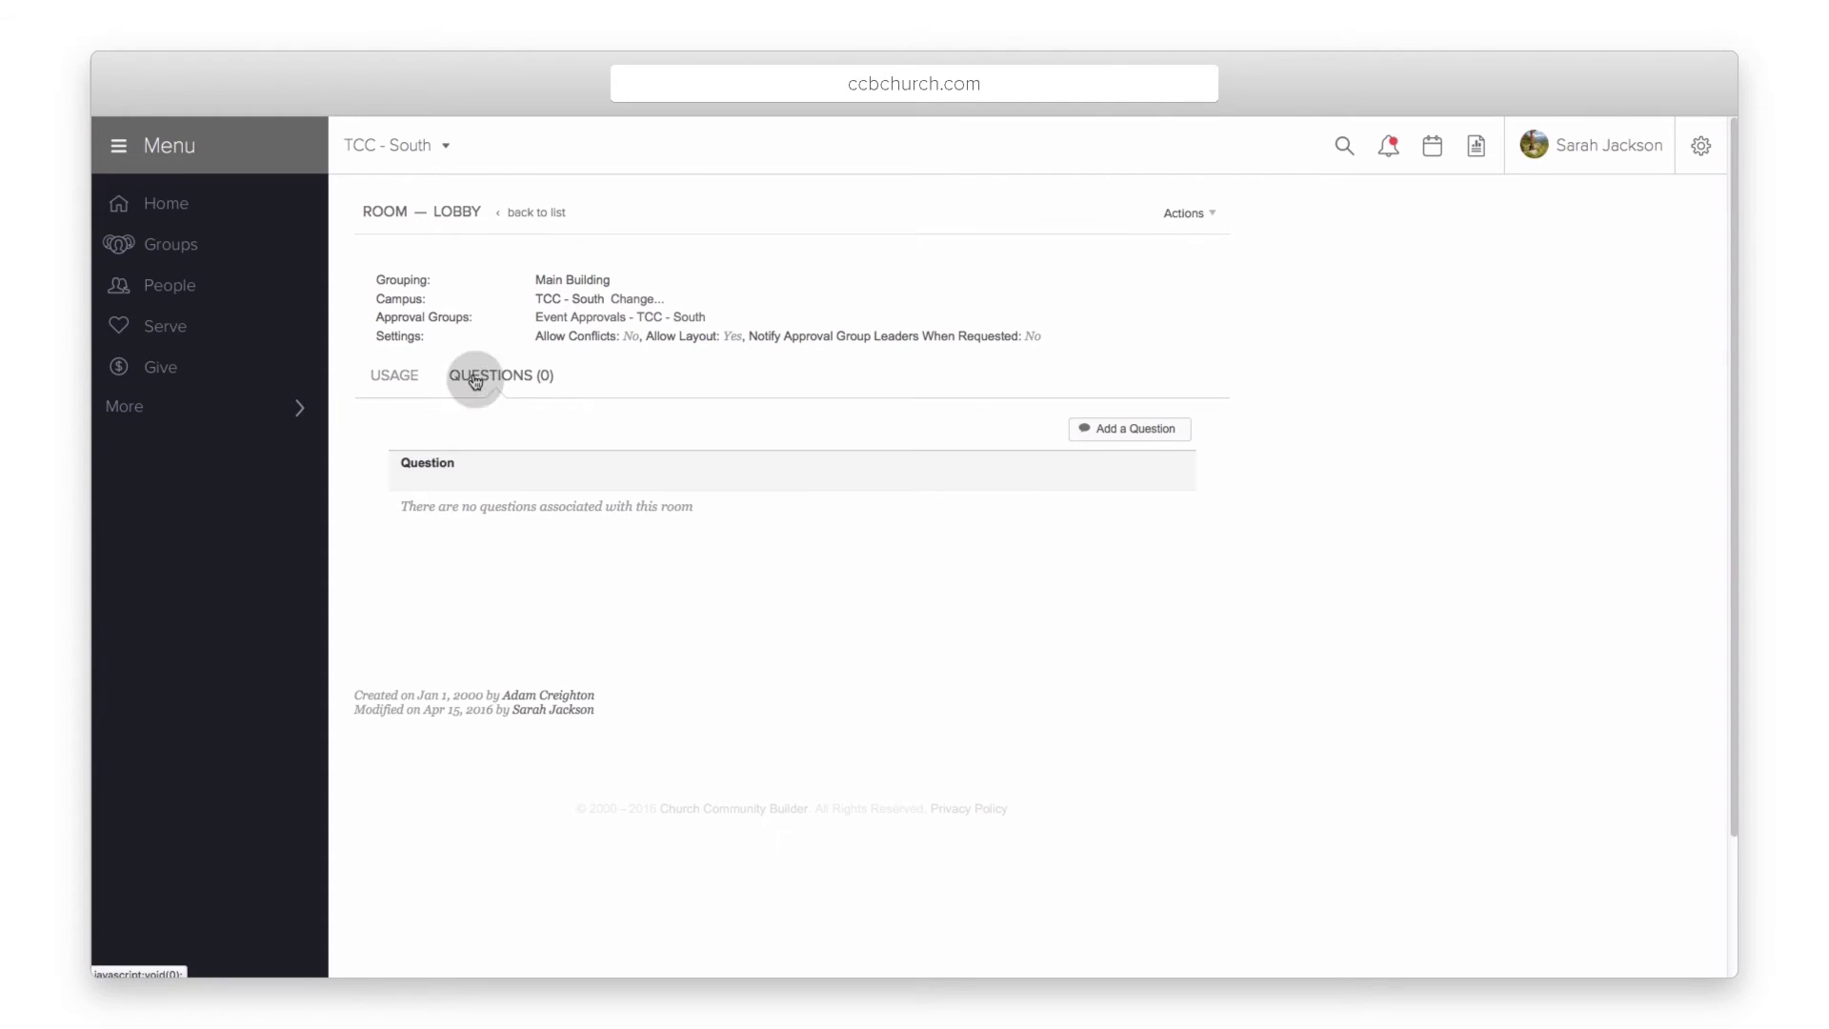
pyautogui.click(1118, 433)
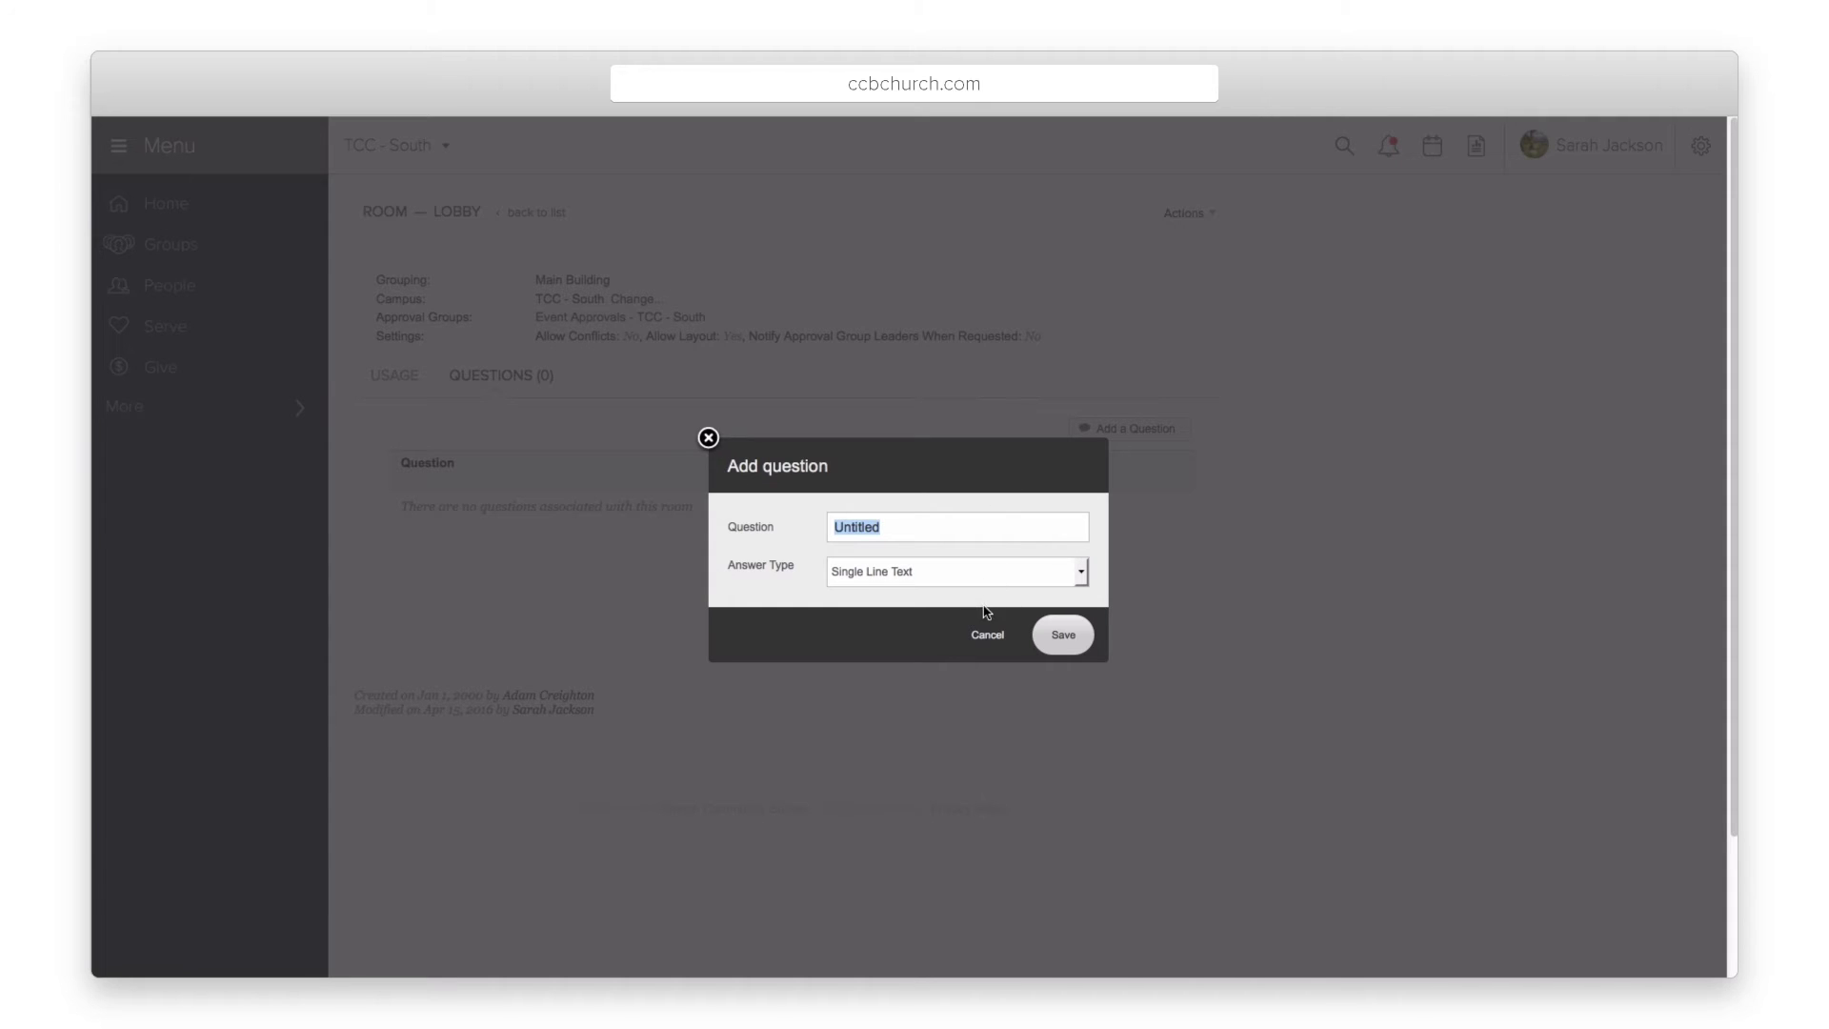
# Save the Lobby question 'Do you need someone at the info desk?' as a Yes/No pulldown.
pyautogui.write('D')
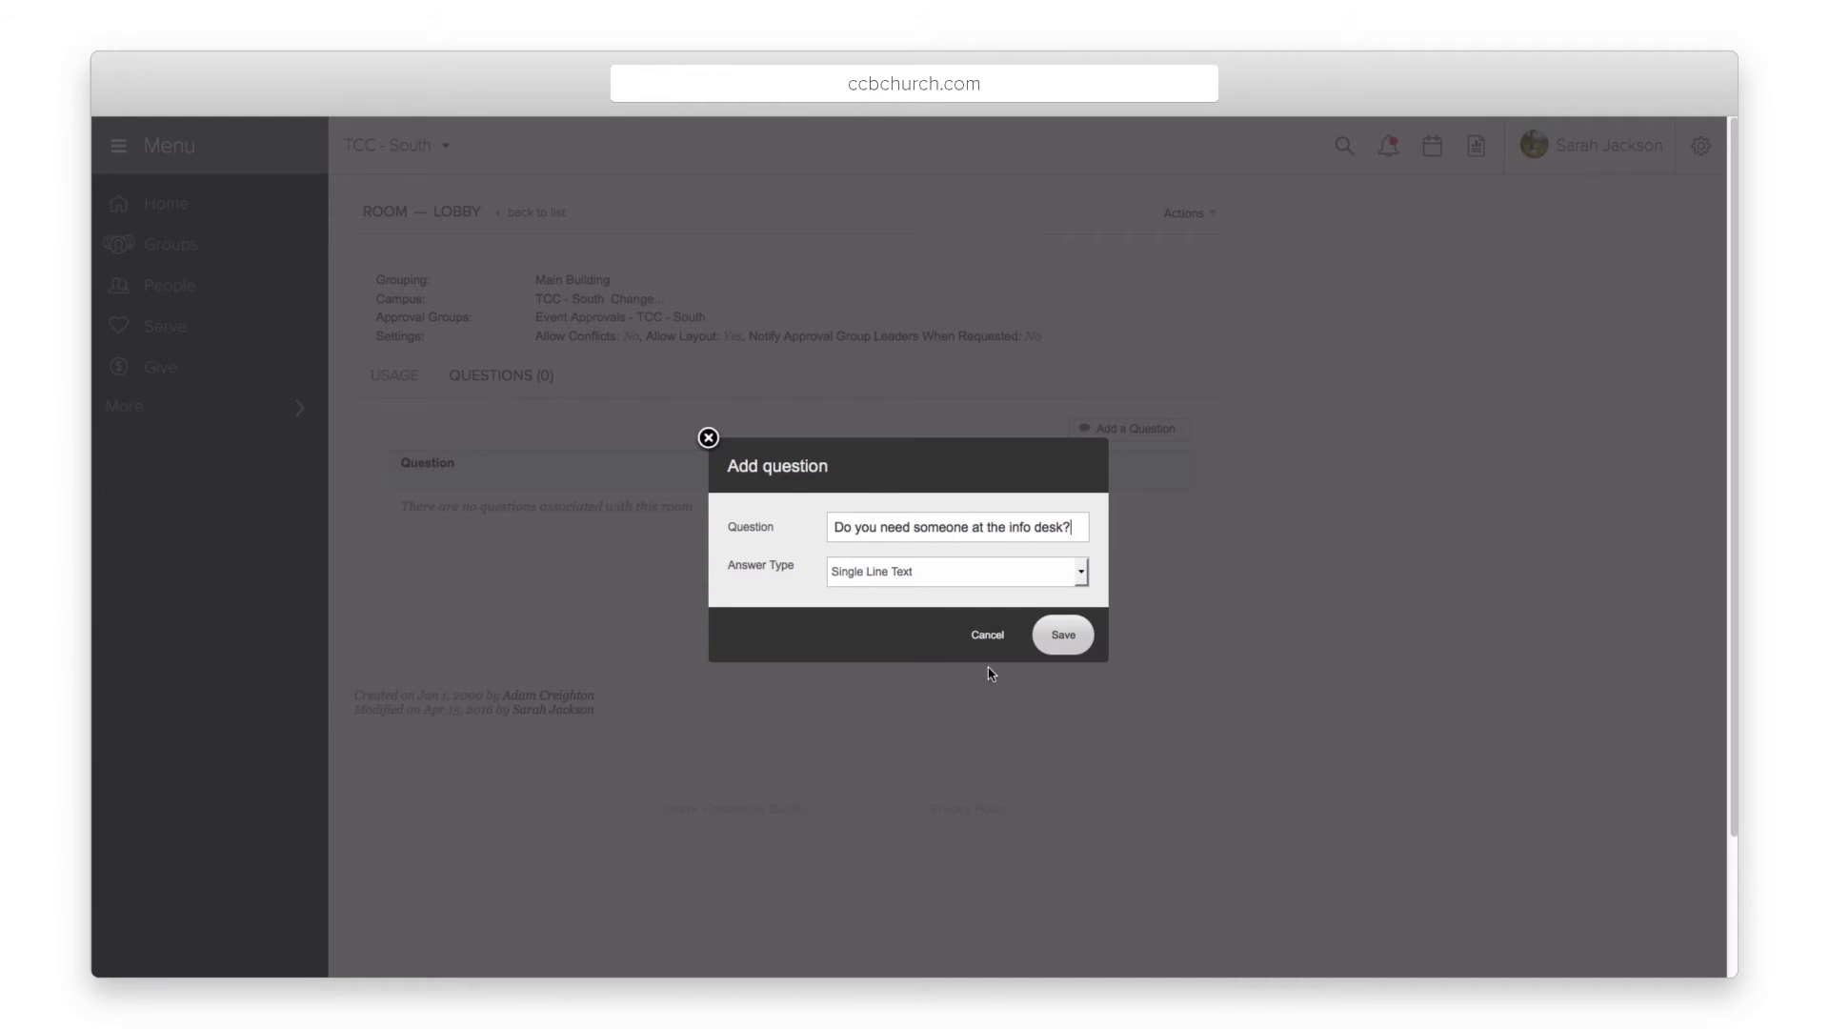
pyautogui.click(991, 571)
pyautogui.click(900, 606)
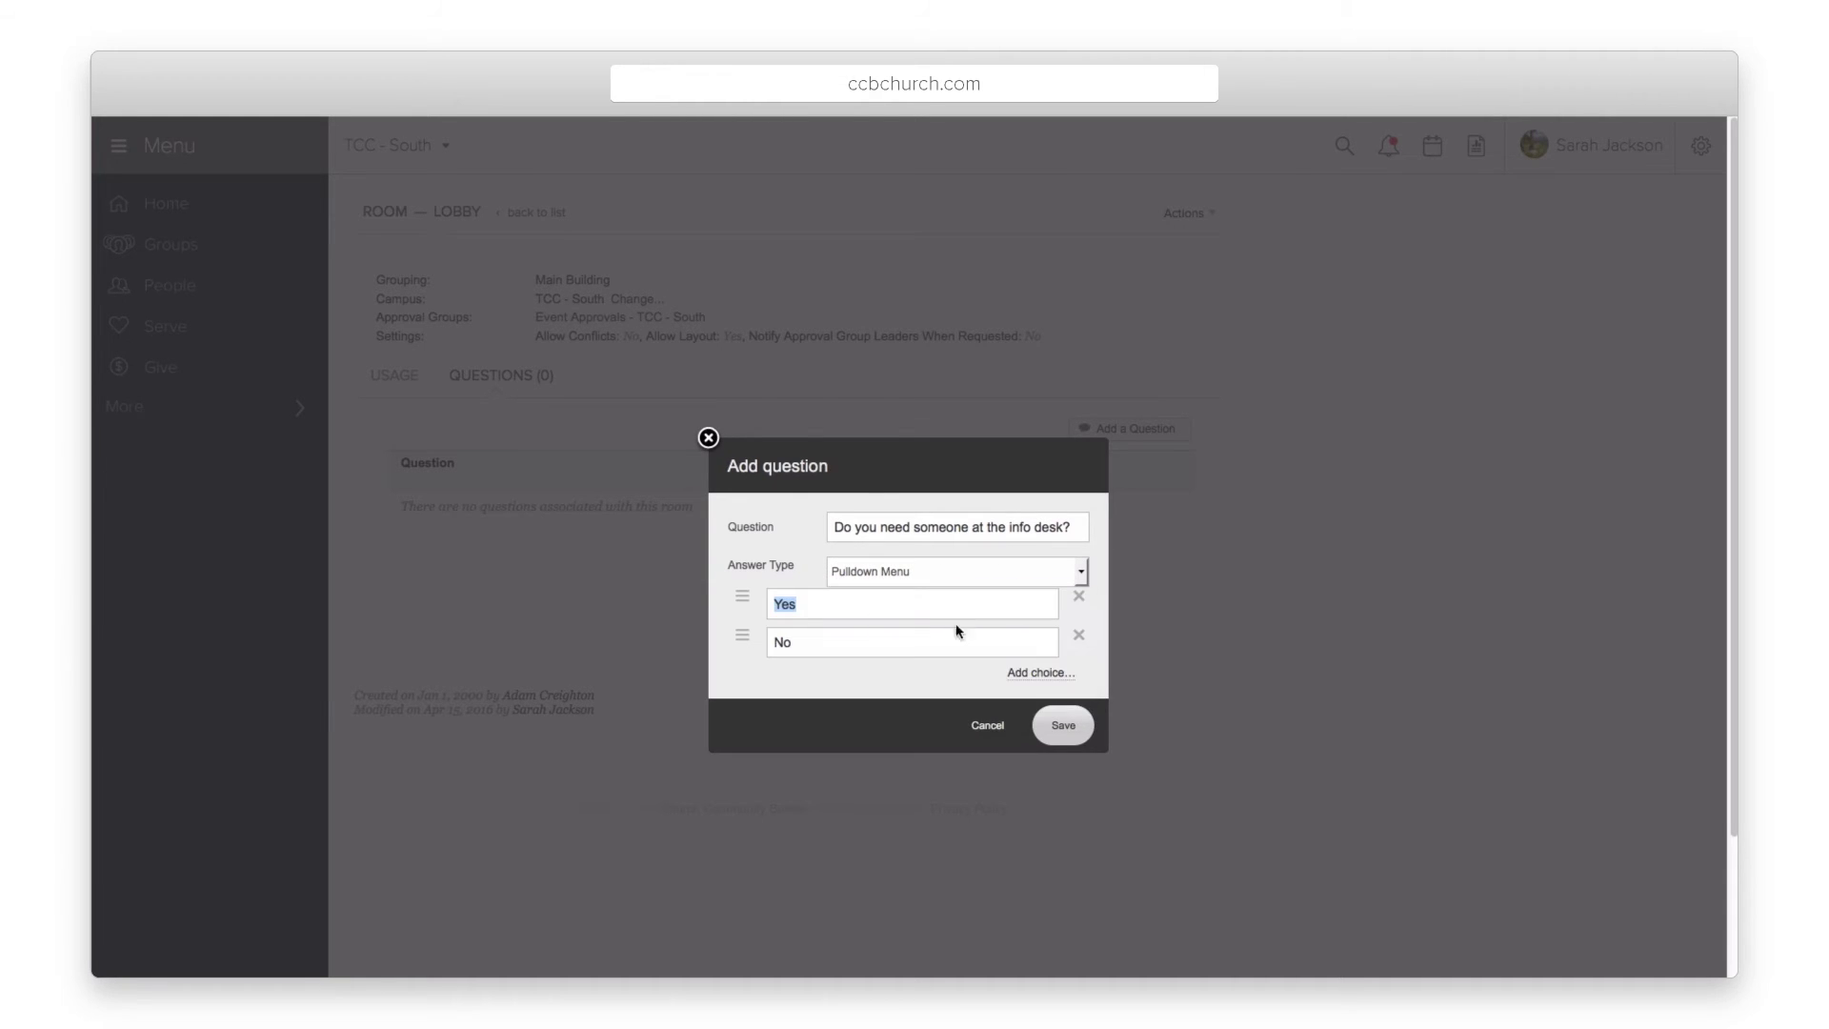
pyautogui.click(1043, 720)
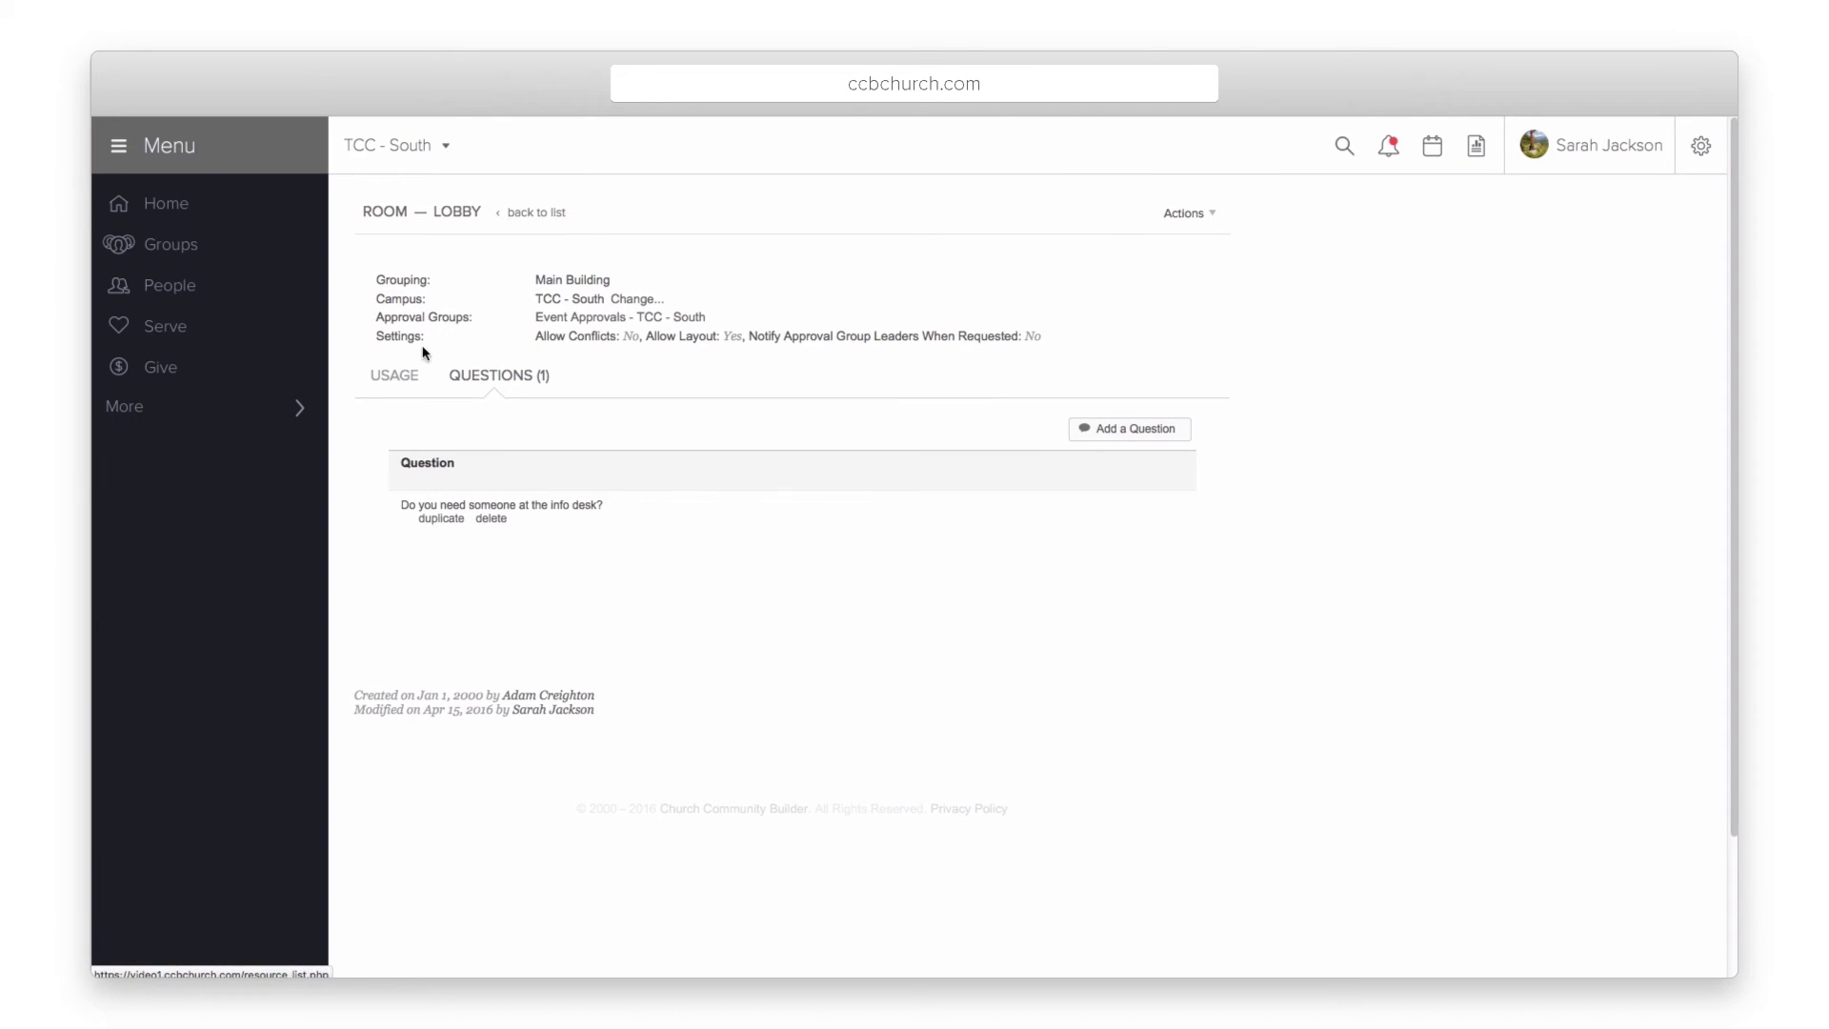
pyautogui.click(405, 378)
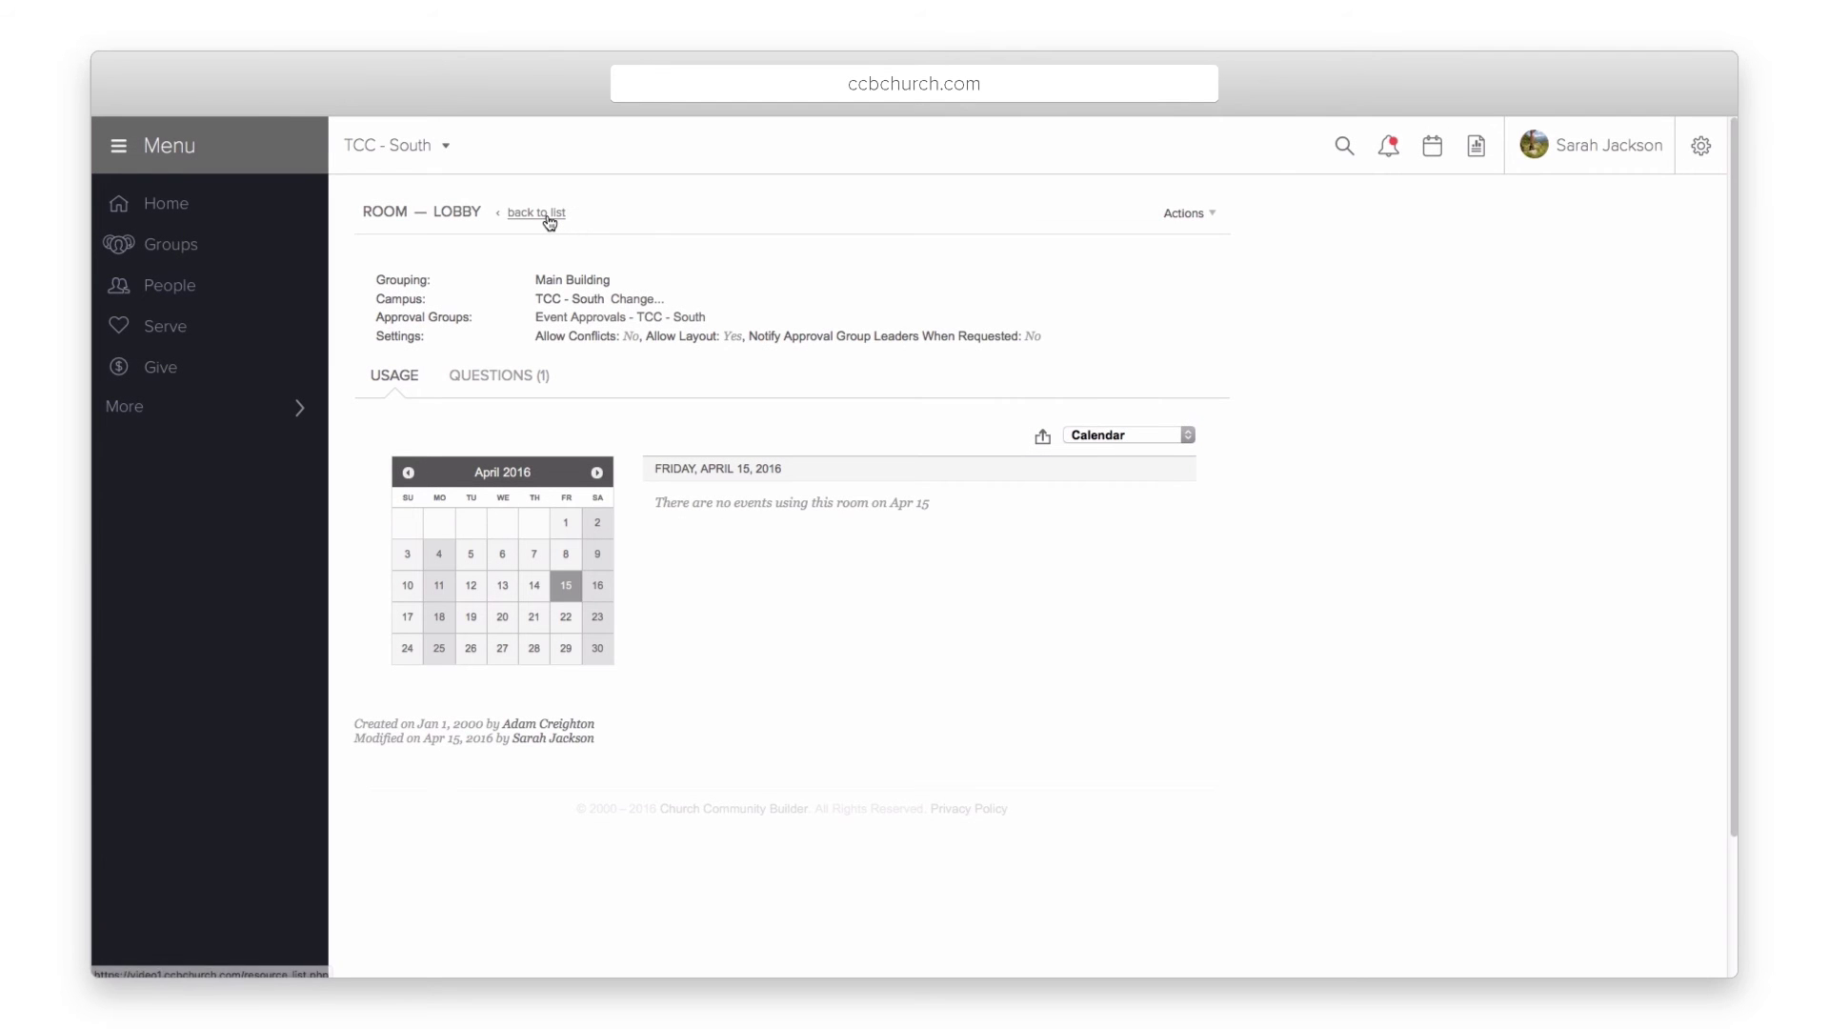
pyautogui.click(548, 214)
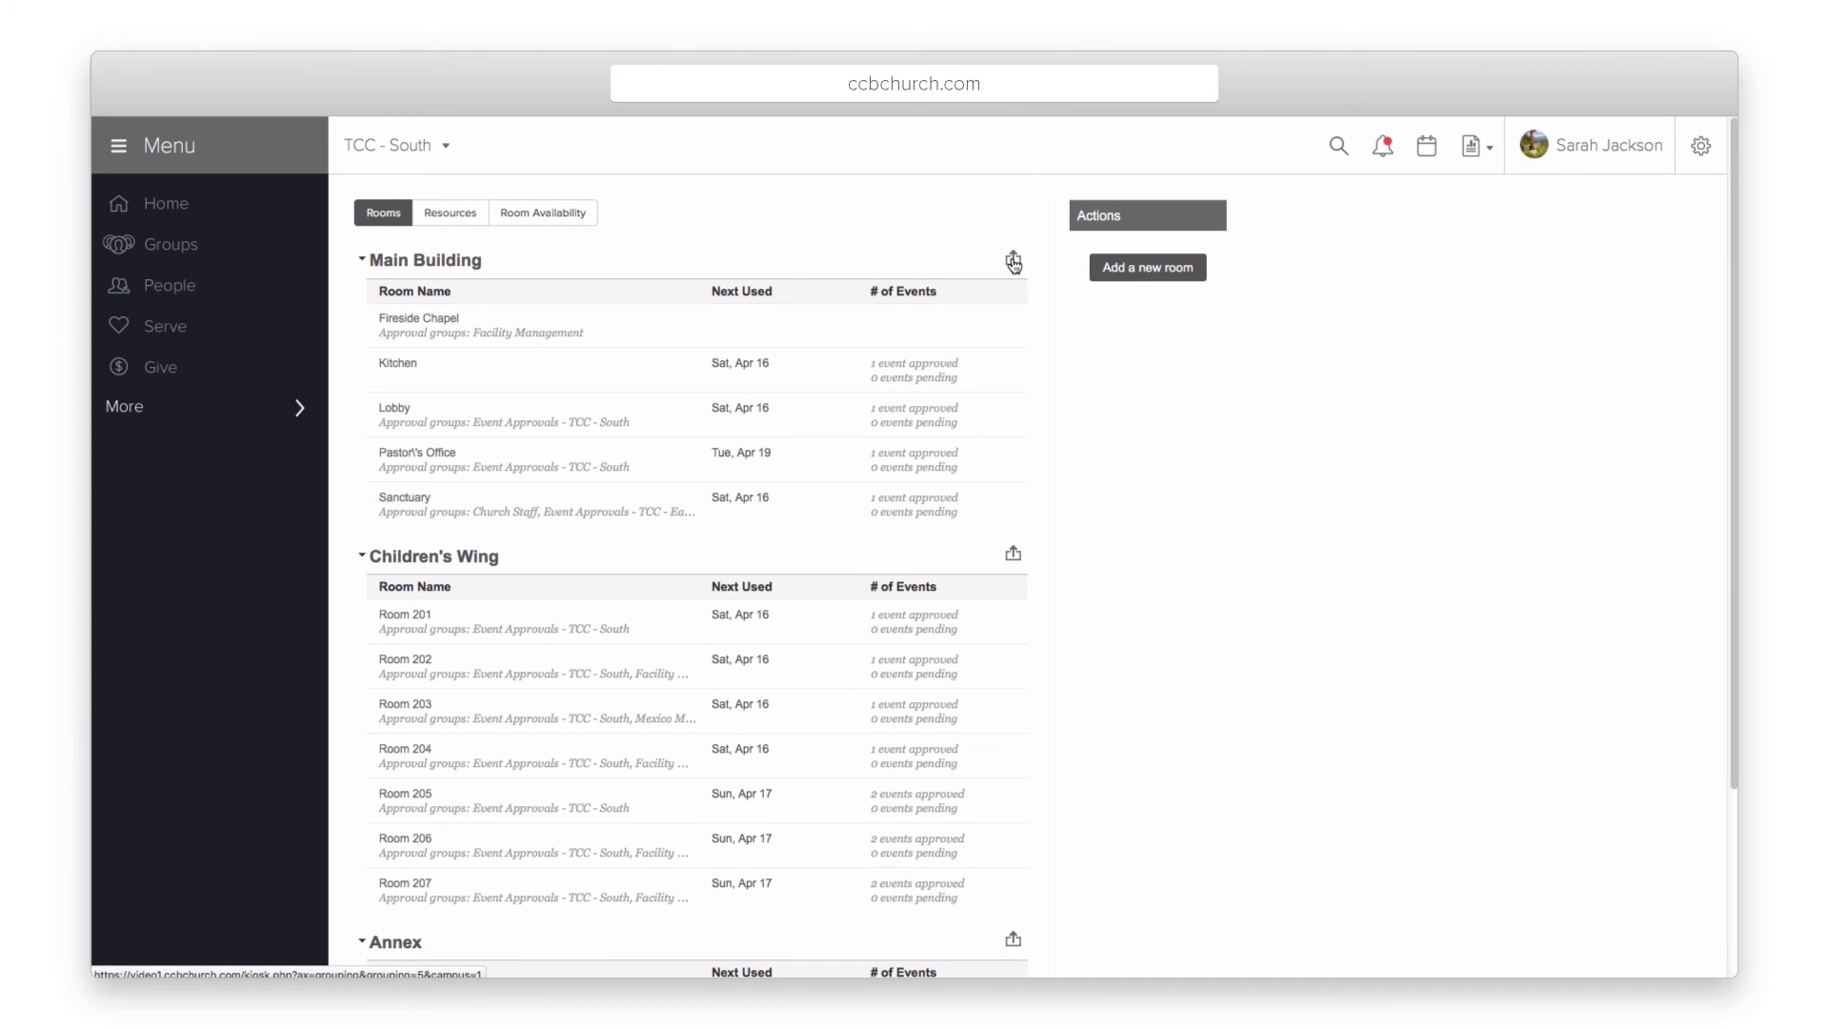
# Show the Main Building kiosk display logout notice with its bookmarkable public kiosk link.
pyautogui.click(1014, 258)
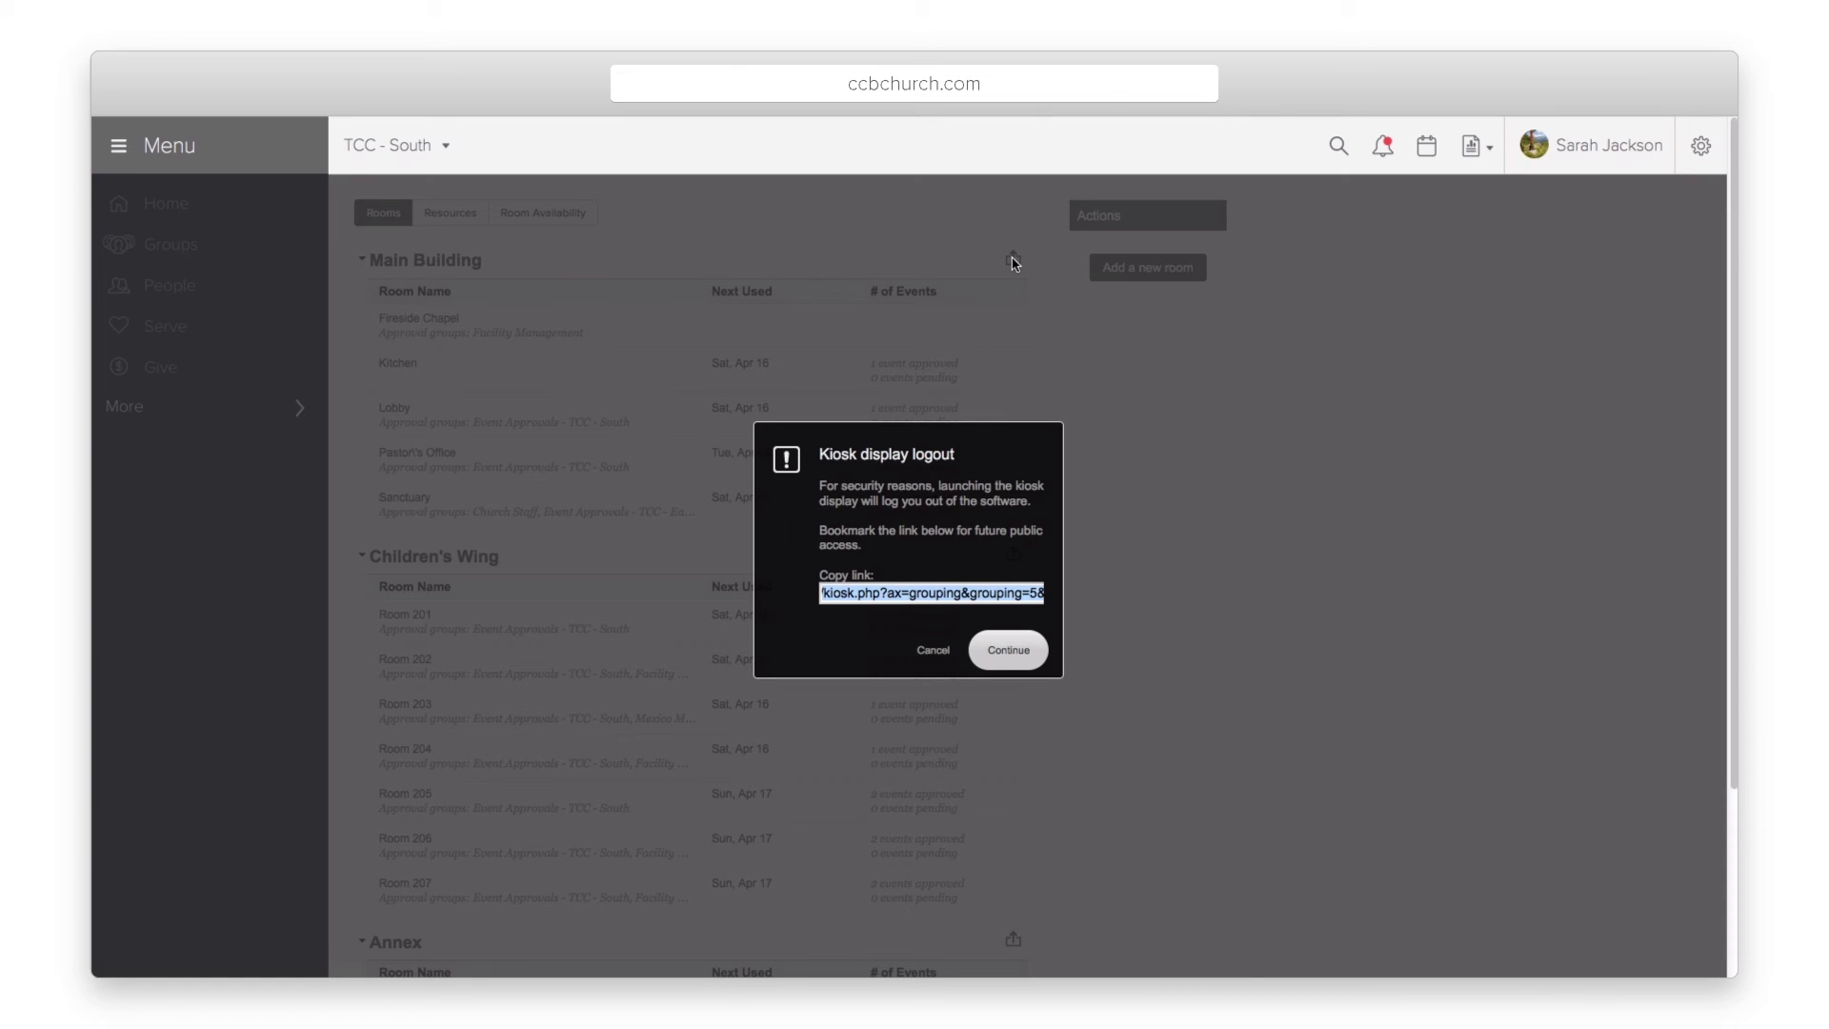